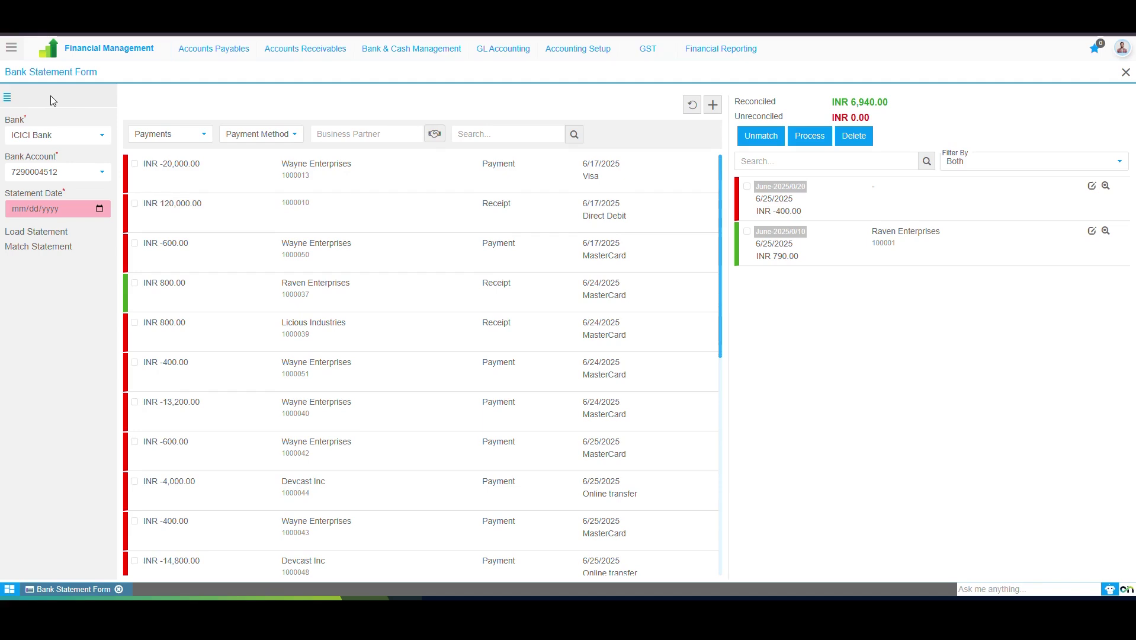
- Select SBI Bank and its first listed bank account to show that account's payments
left_click(62, 140)
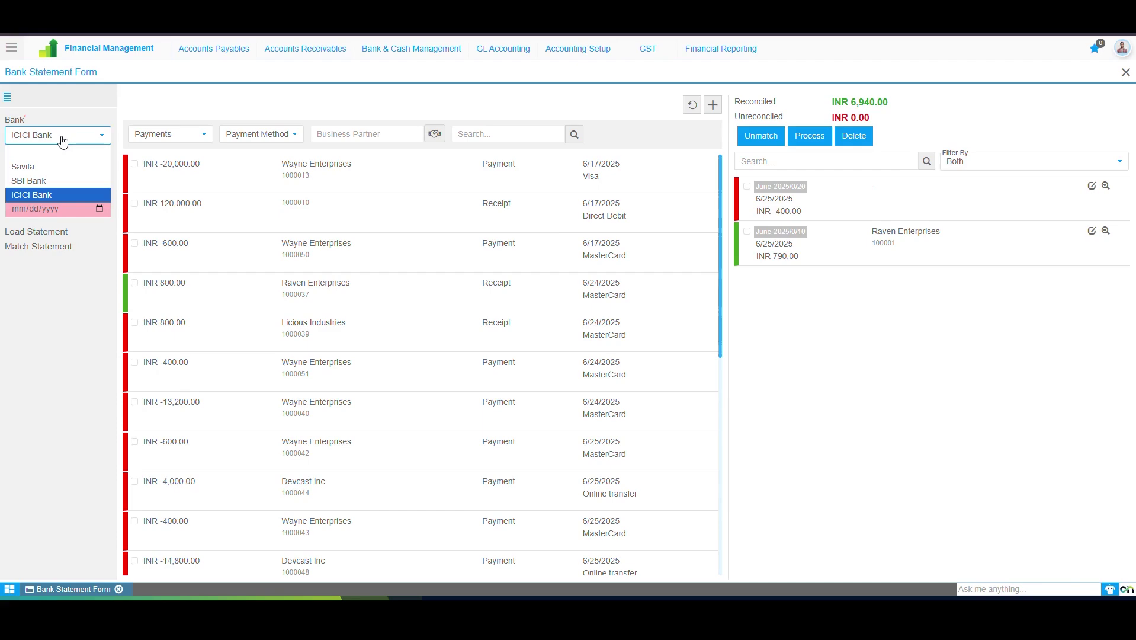
left_click(53, 180)
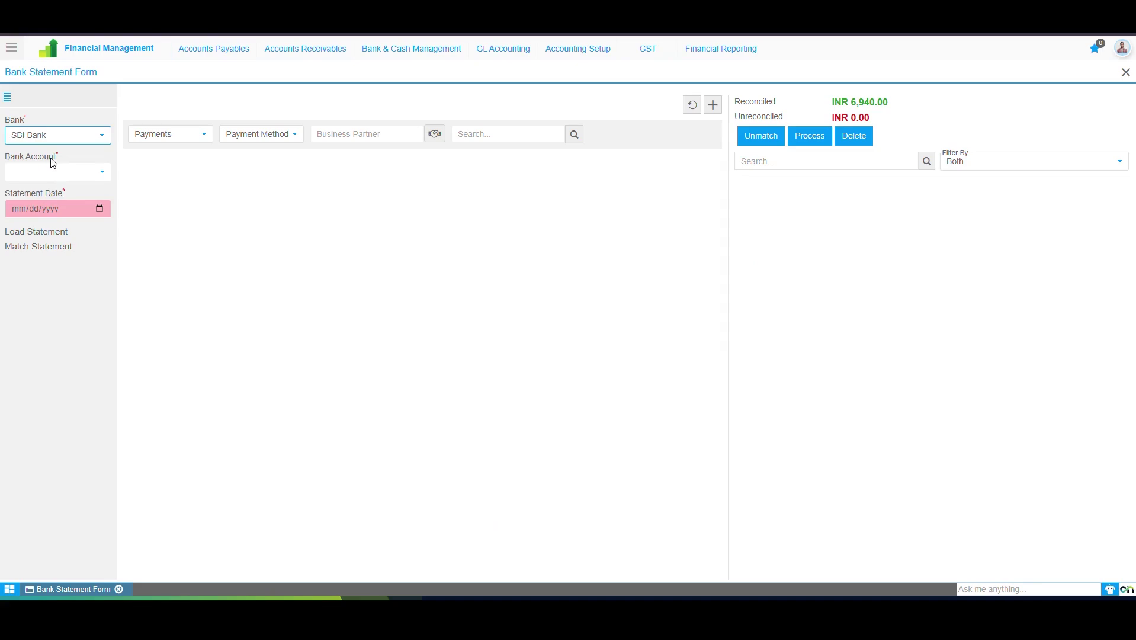
left_click(47, 173)
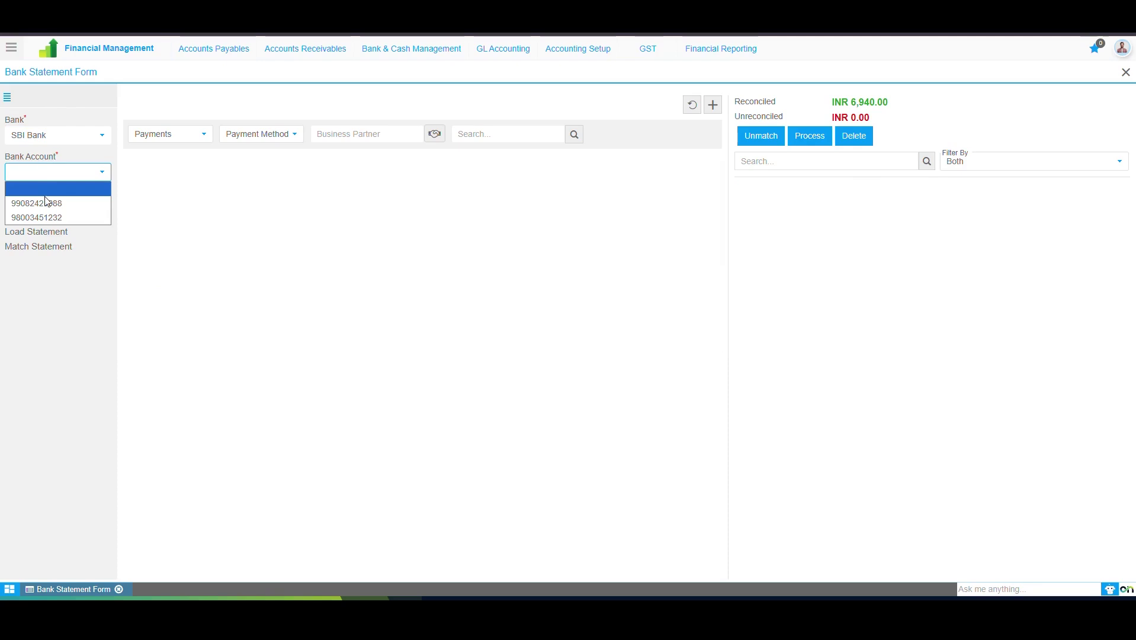
left_click(47, 202)
- Select ICICI Bank and its bank account for the reconciliation
left_click(58, 135)
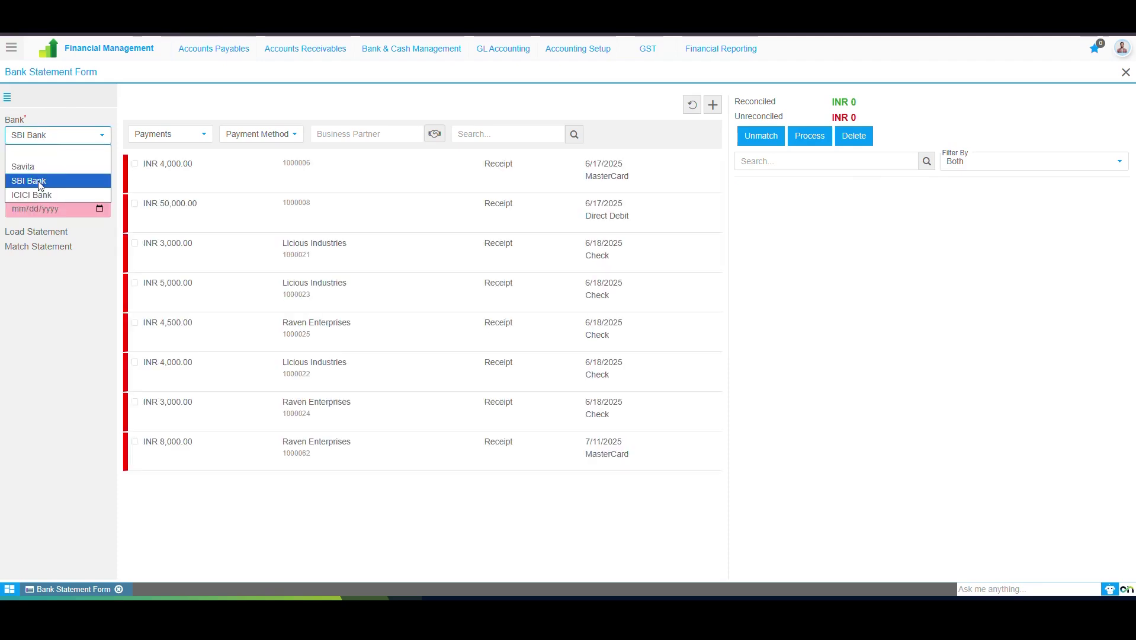
left_click(35, 188)
left_click(58, 172)
left_click(52, 218)
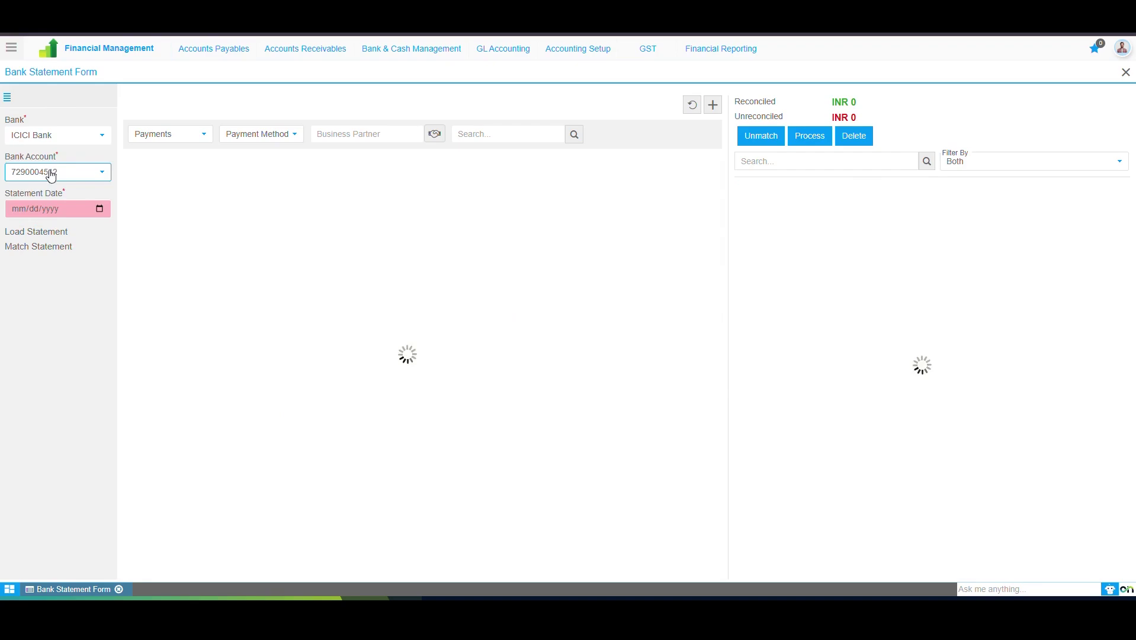
- Set the bank statement date to 06/30/2025
left_click(98, 209)
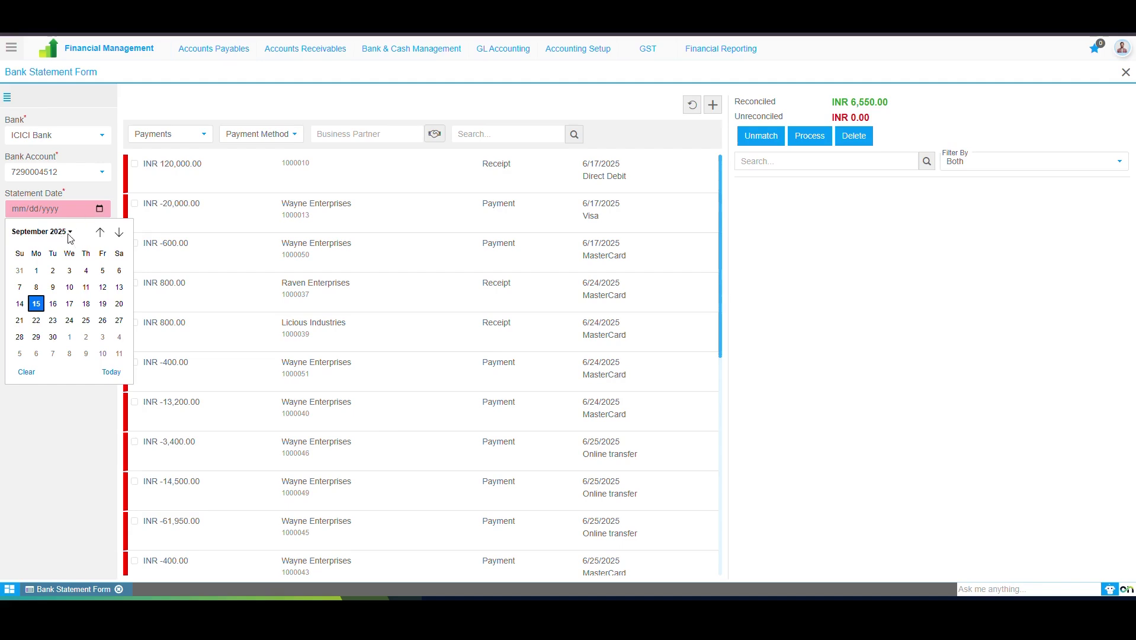
left_click(65, 232)
left_click(51, 289)
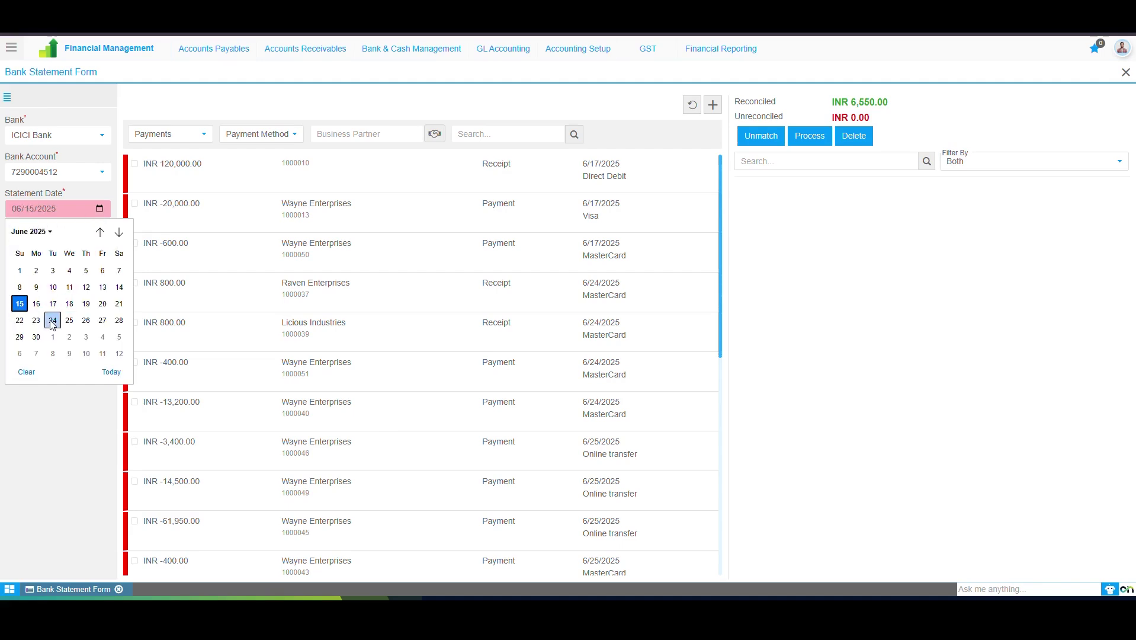
left_click(39, 337)
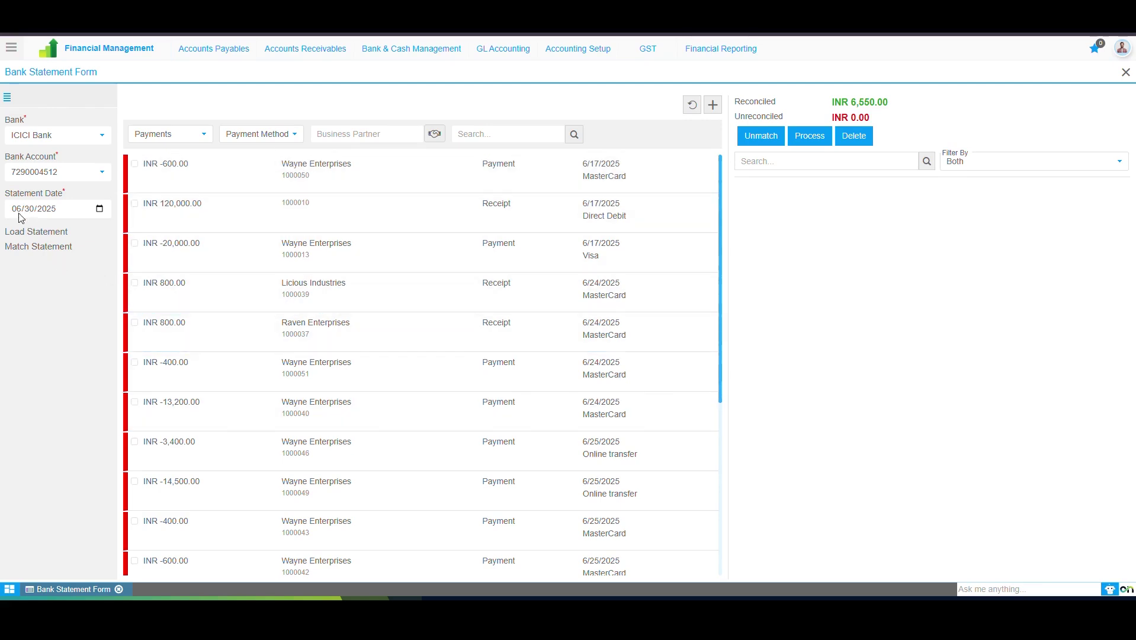
- Look through the account's payments and receipts and view the blank form for a new statement line
scroll(363, 437, "down", 1)
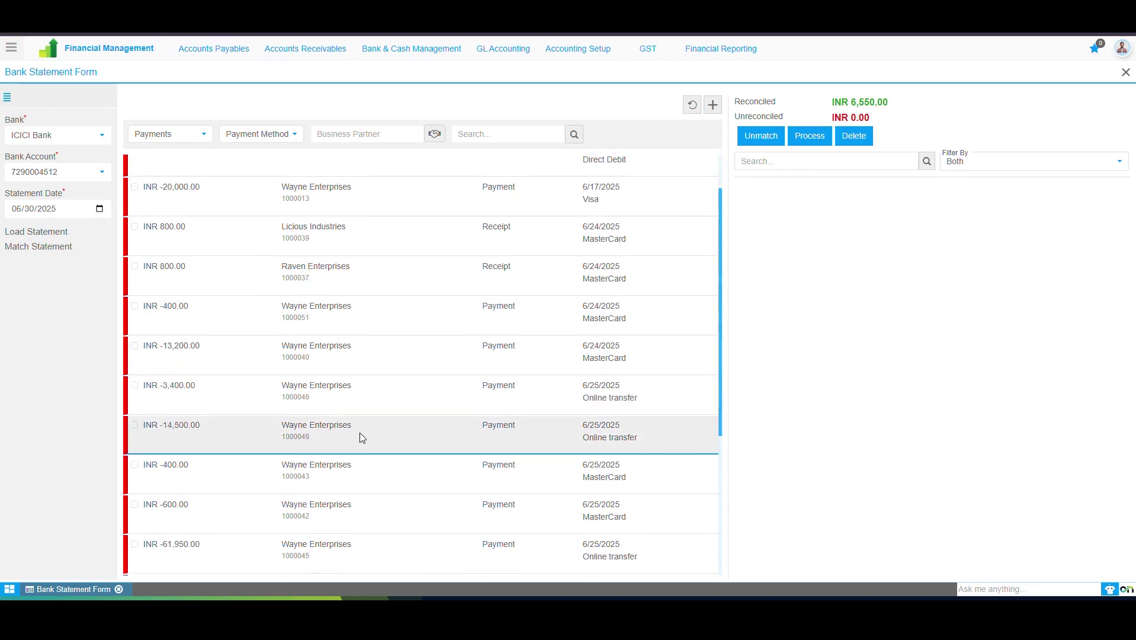
scroll(439, 329, "down", 2)
scroll(533, 296, "up", 3)
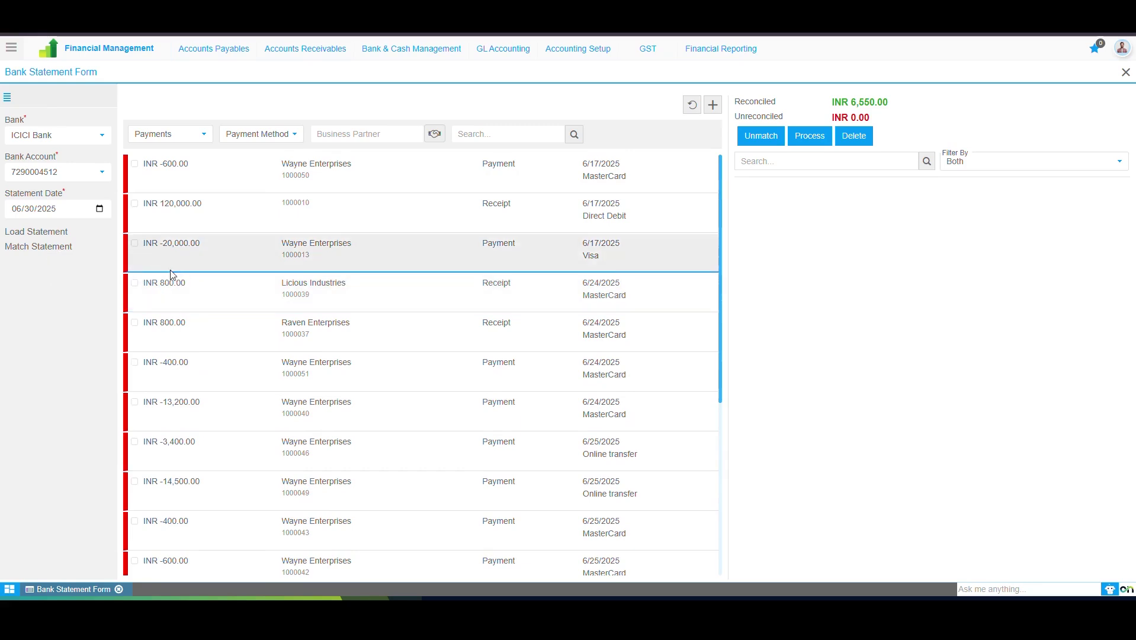
scroll(337, 236, "down", 1)
scroll(329, 285, "up", 1)
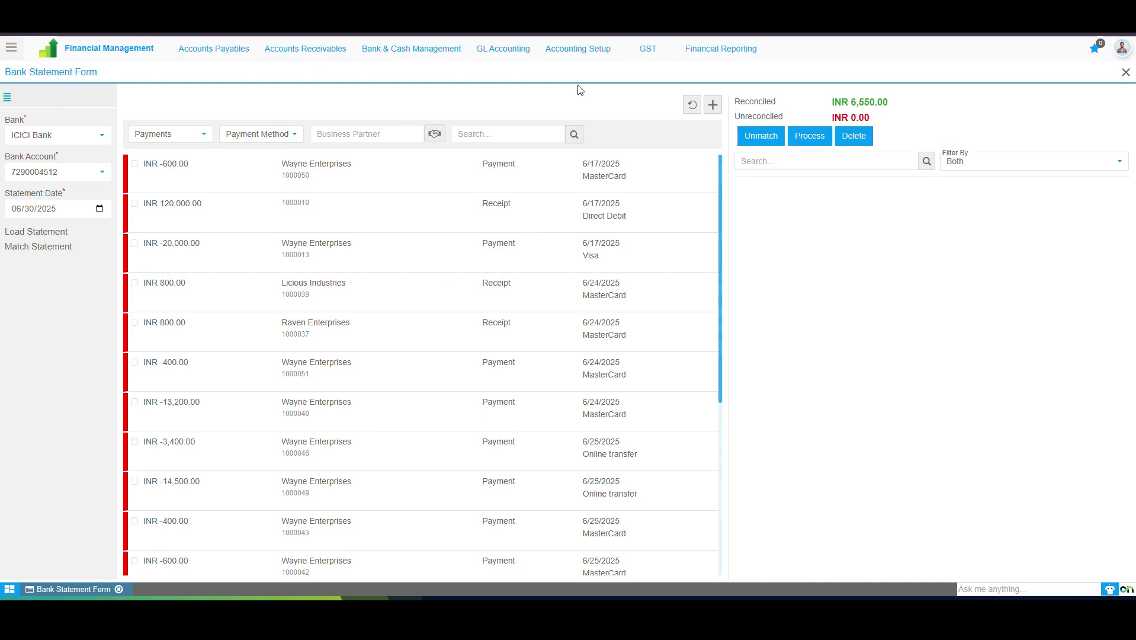
left_click(714, 106)
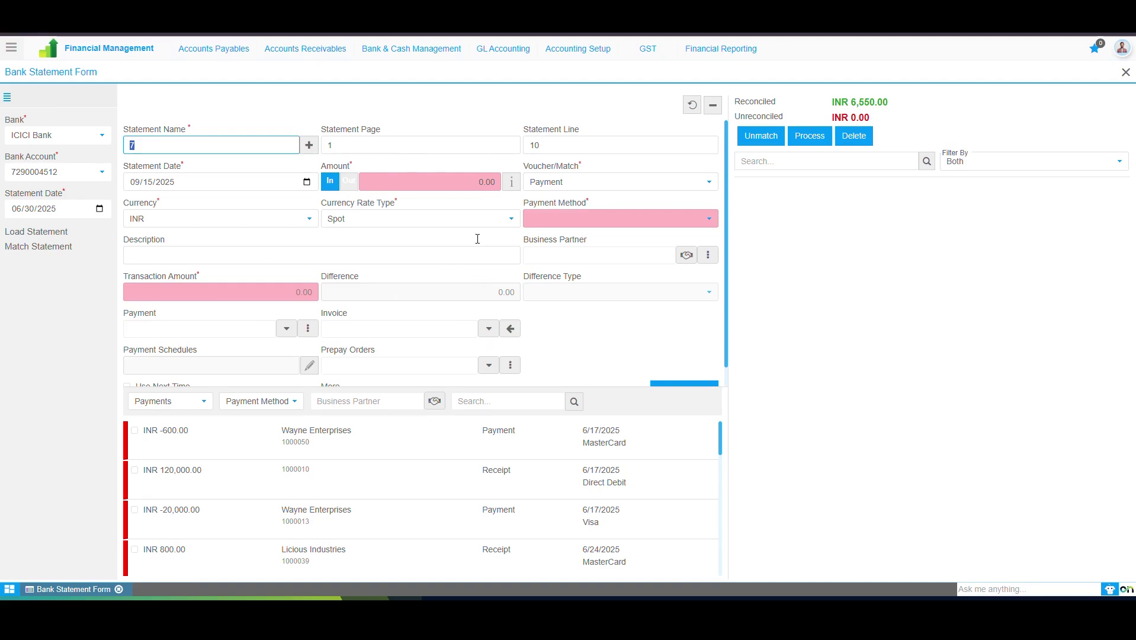
left_click(713, 105)
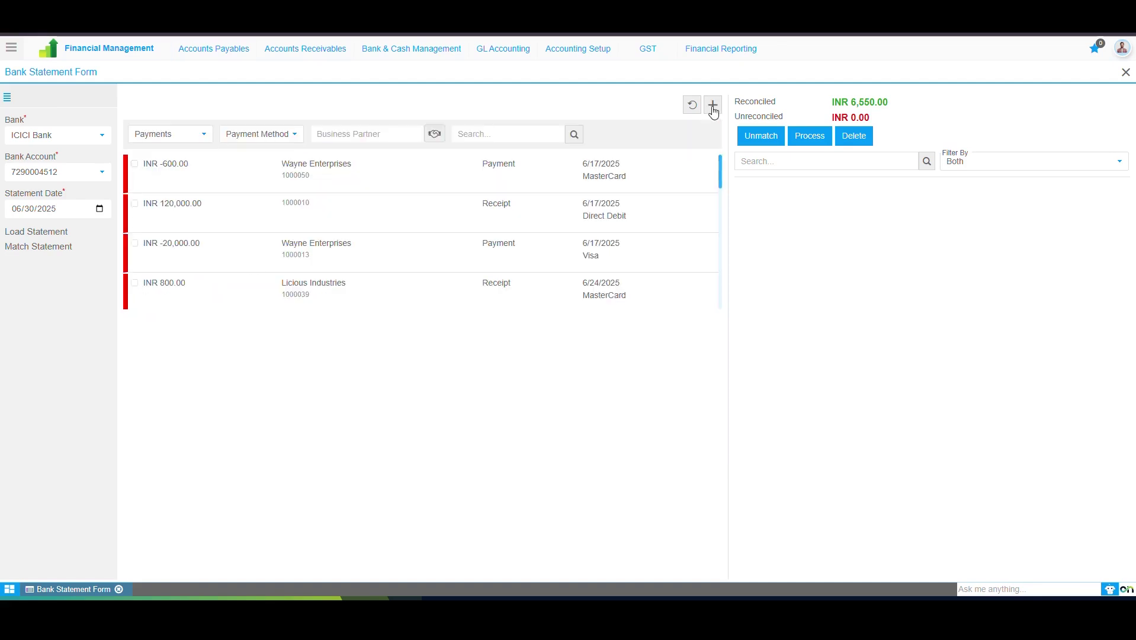
- Load Import Bank Statement.xlsx as a bank statement with class ICICI Statement and the name June-2025
left_click(25, 232)
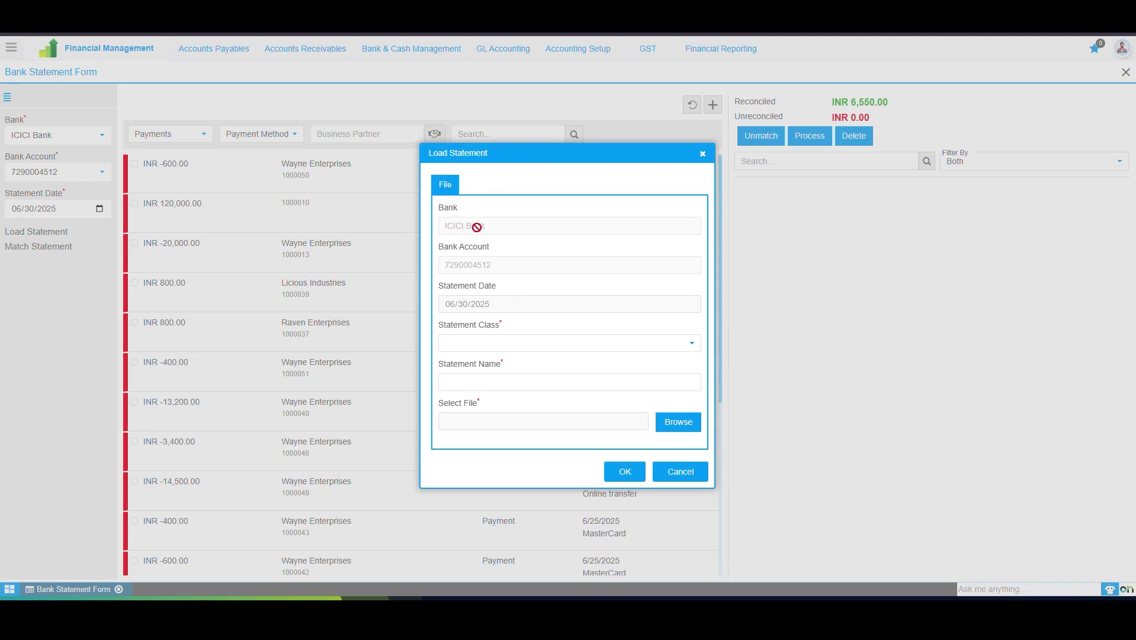
left_click(496, 346)
left_click(493, 373)
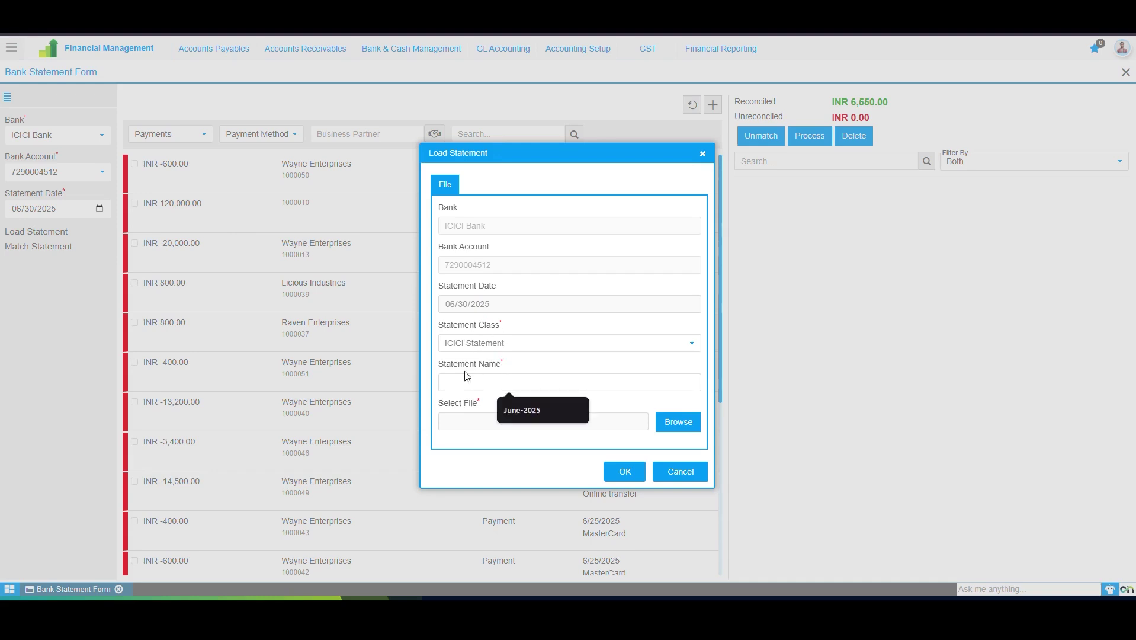
left_click(523, 410)
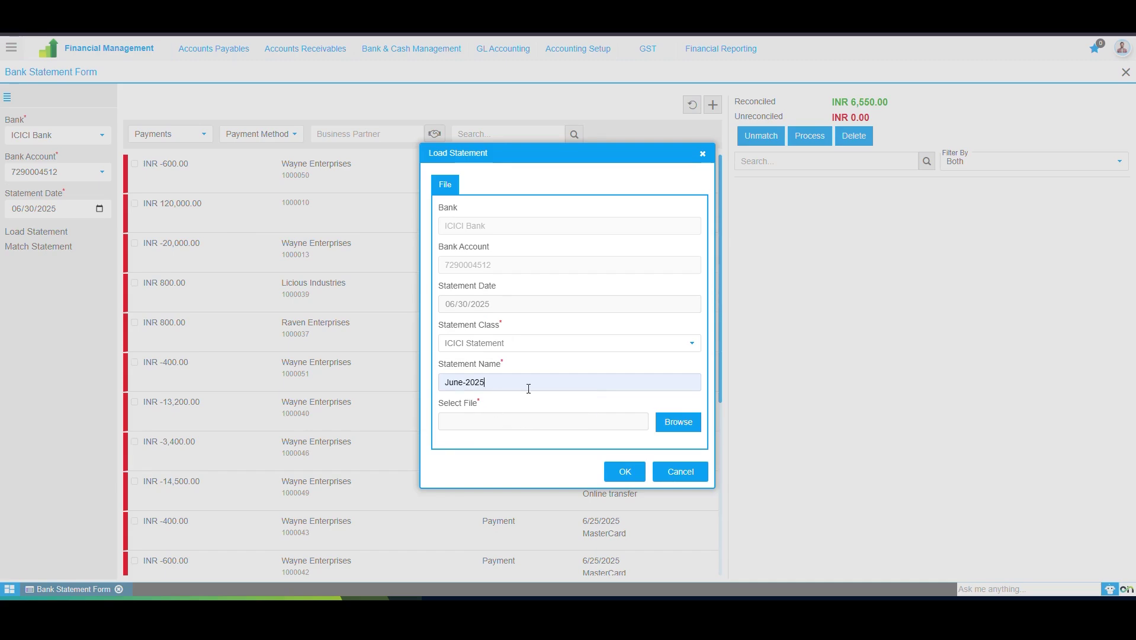
left_click(667, 422)
left_click(151, 79)
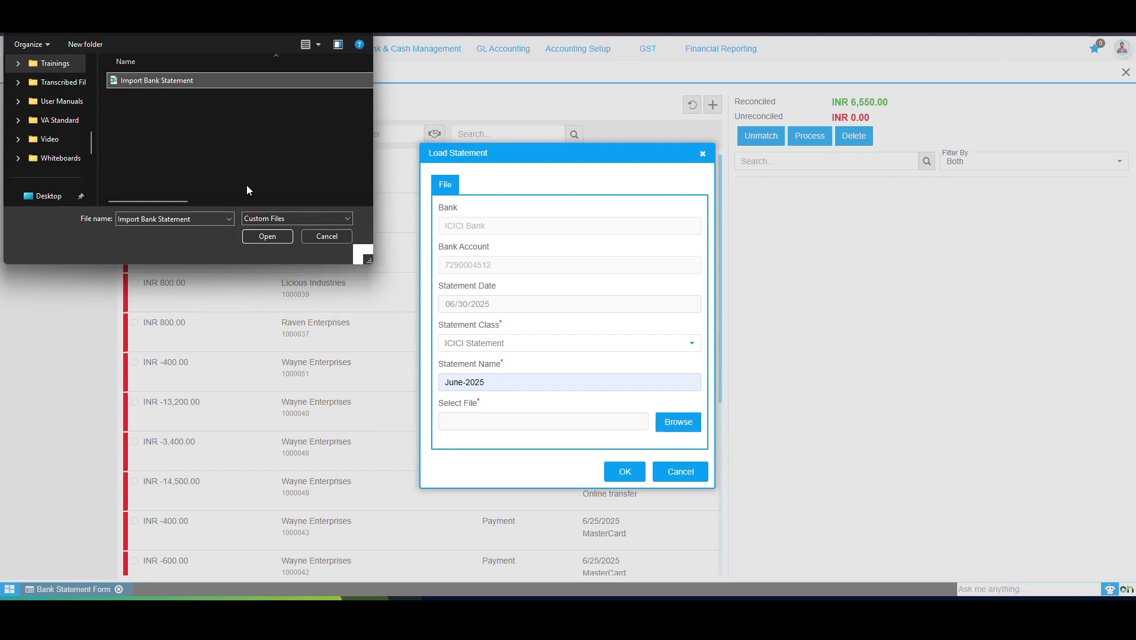
left_click(270, 235)
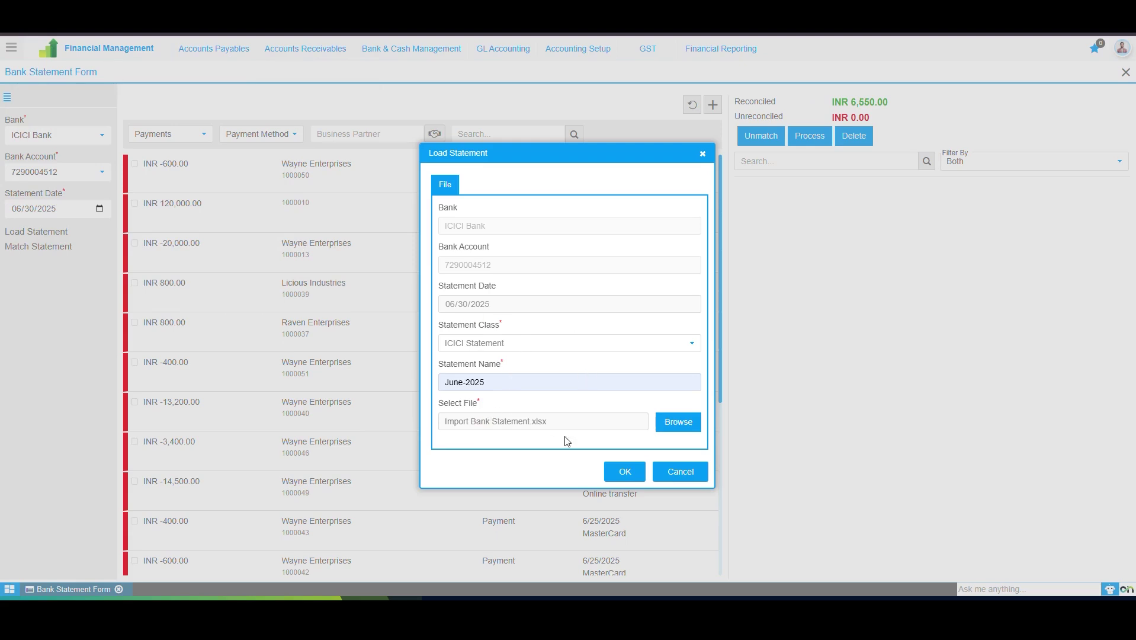
left_click(623, 473)
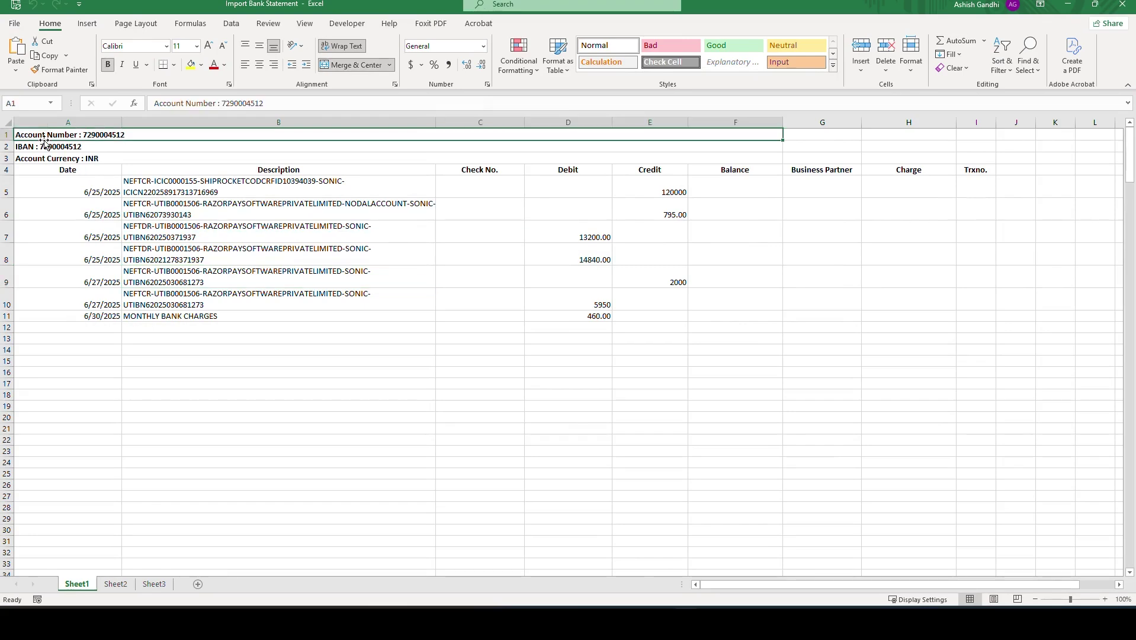
- In the Import Bank Statement workbook in Excel, examine the account header rows and the Date column
key("Down")
key("Down")
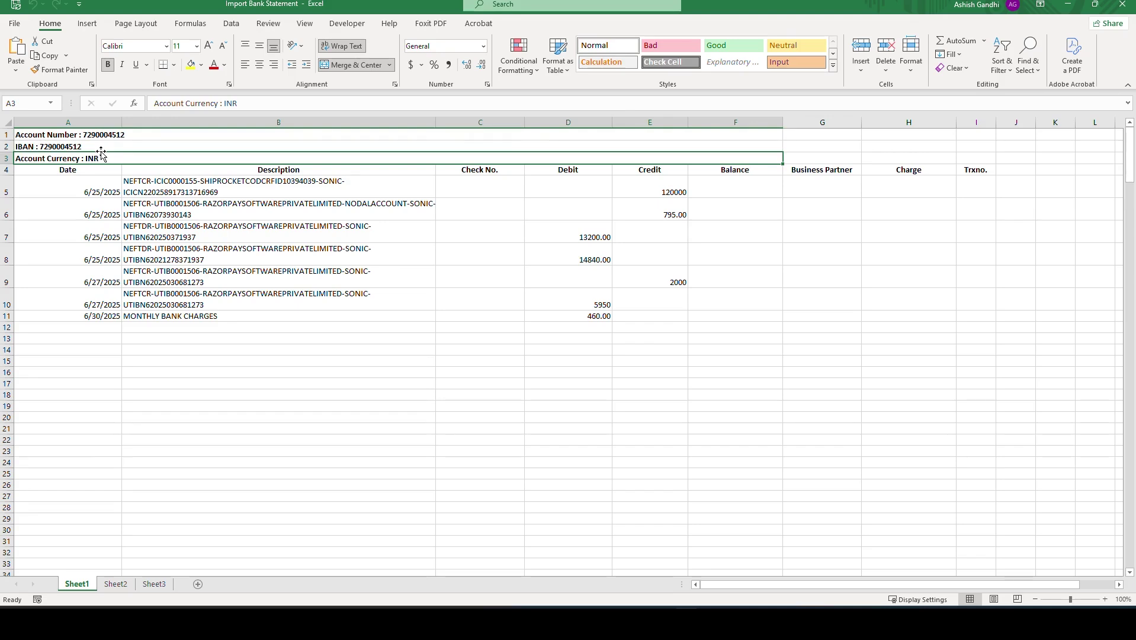
left_click(86, 172)
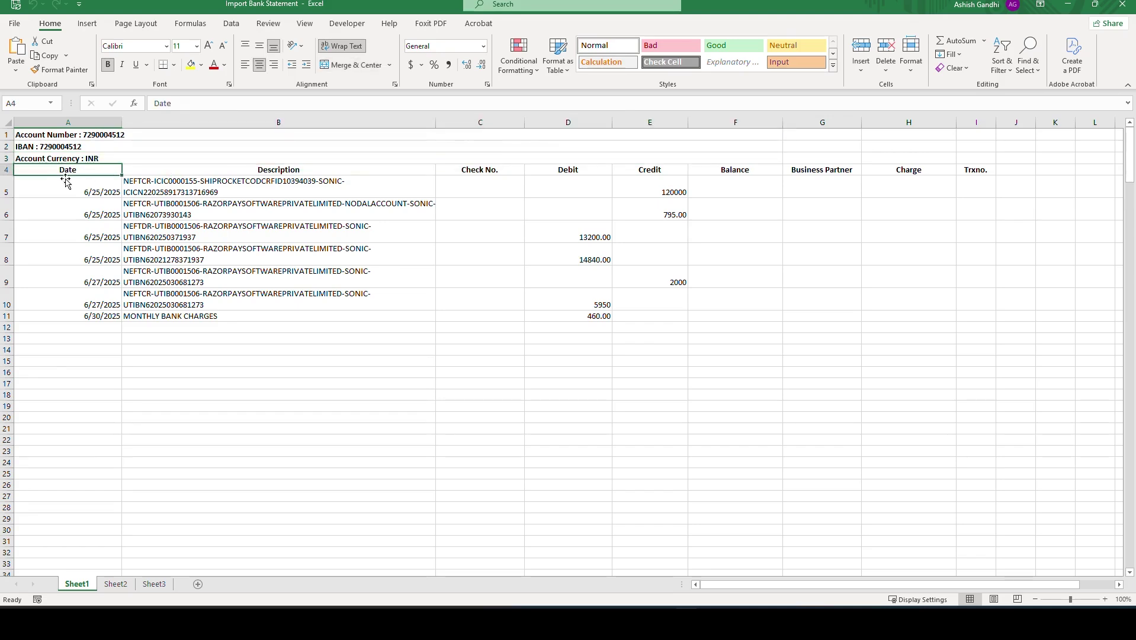
left_click(102, 185)
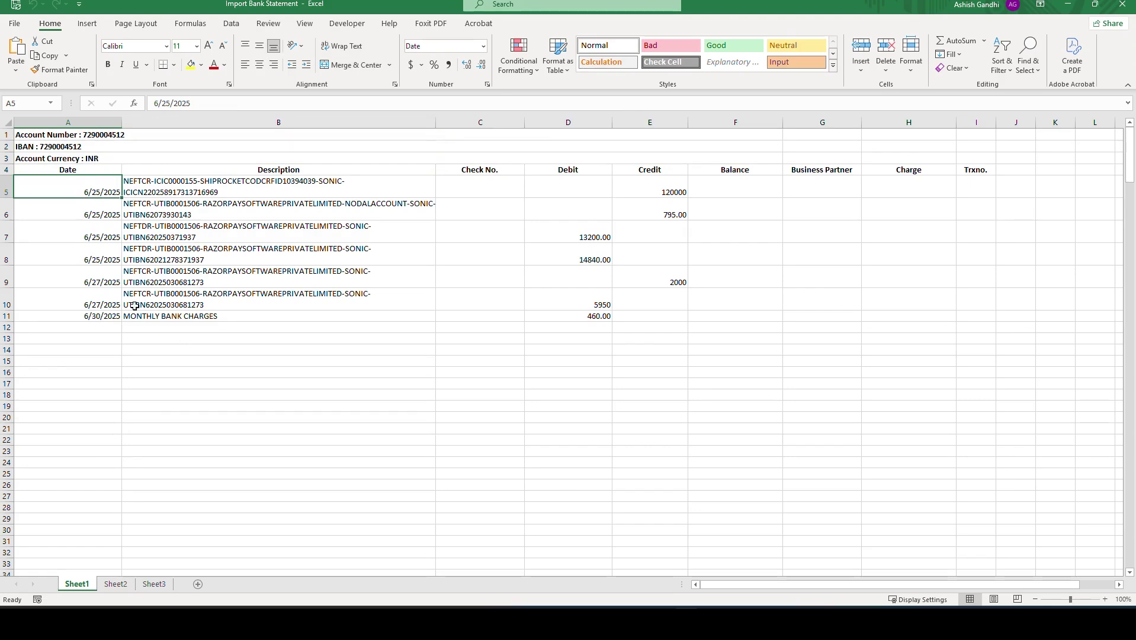
left_click(83, 205)
left_click(96, 186)
- Examine the transaction descriptions in the Description column of the statement sheet
key("Right")
key("Down")
key("Down")
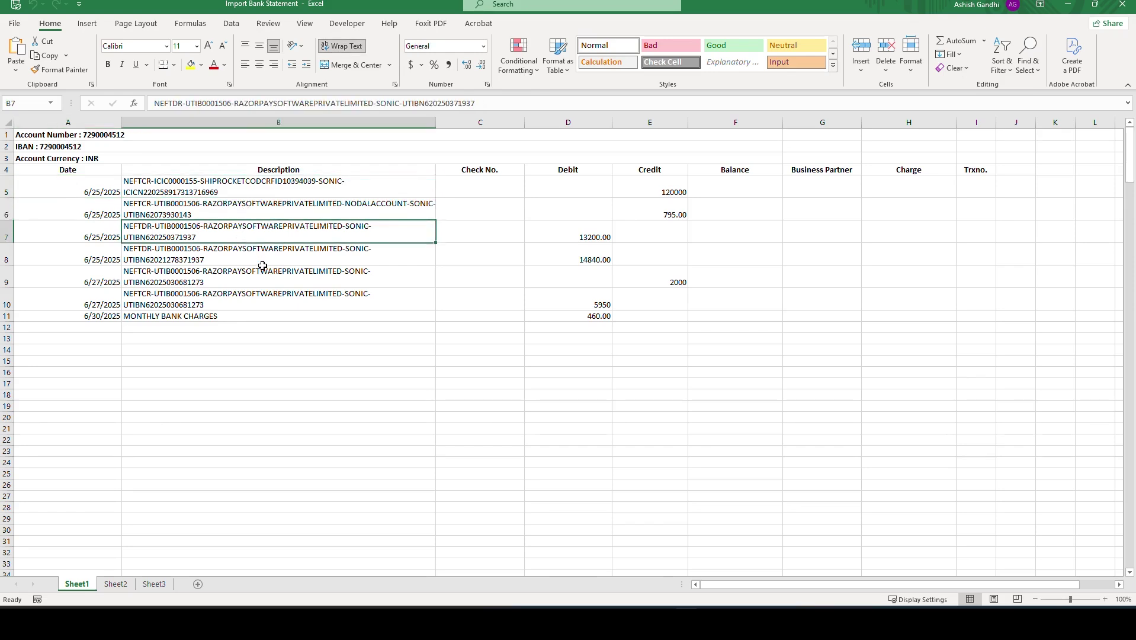
key("Down")
key("Down")
left_click(244, 204)
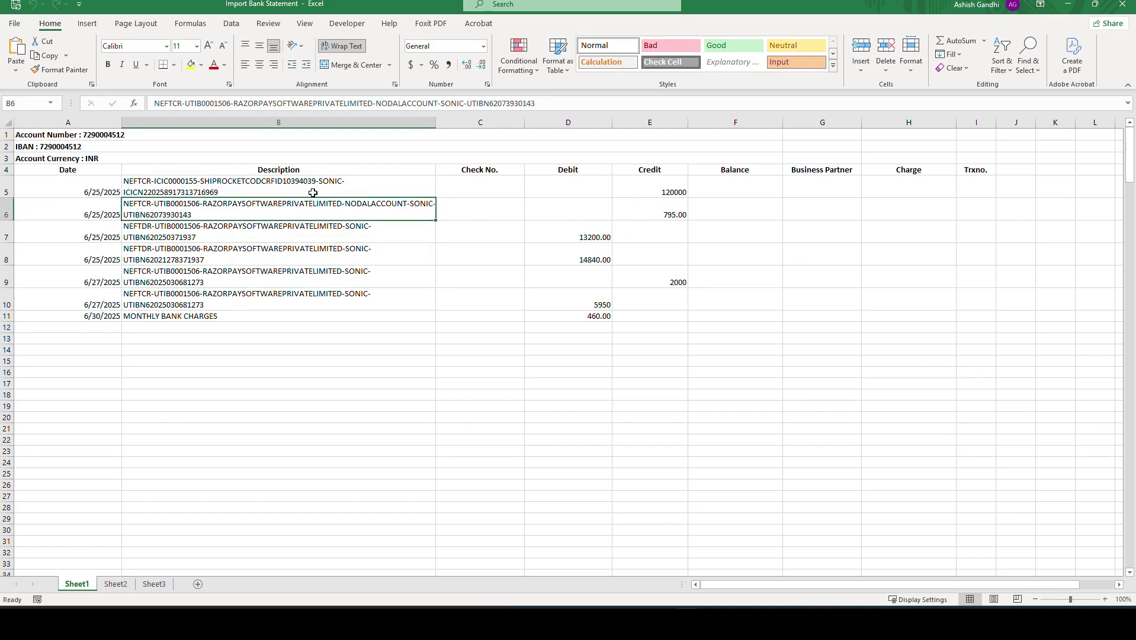
- Examine the Debit, Credit, Check No., Balance, Business Partner, Charge and Trxno. columns
left_click(562, 190)
left_click(652, 187)
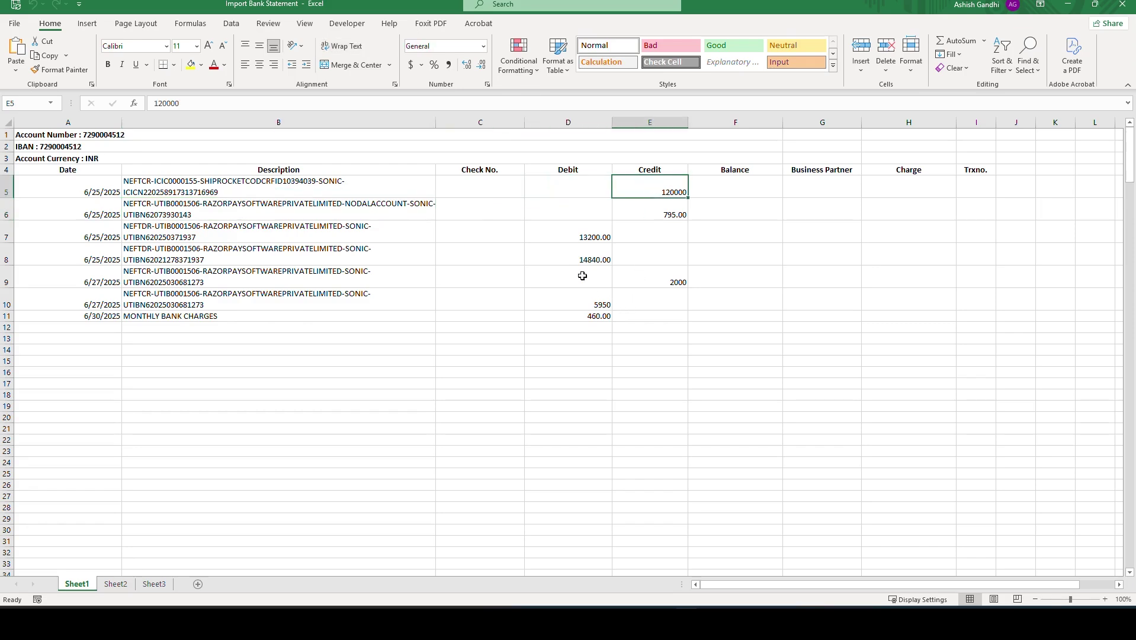
left_click(470, 187)
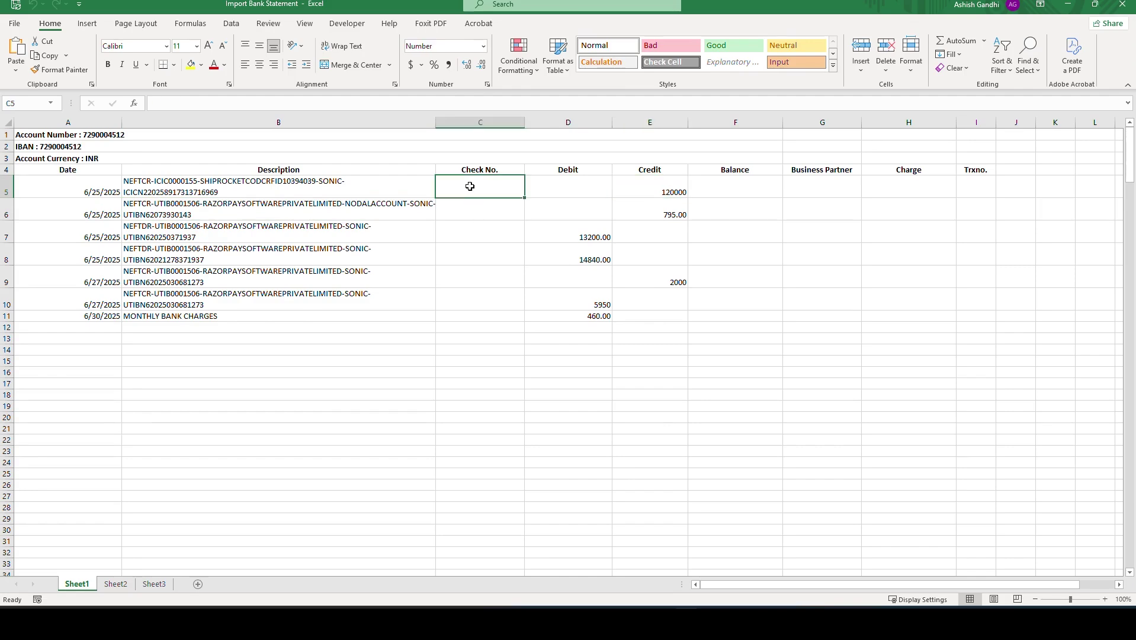
left_click(738, 191)
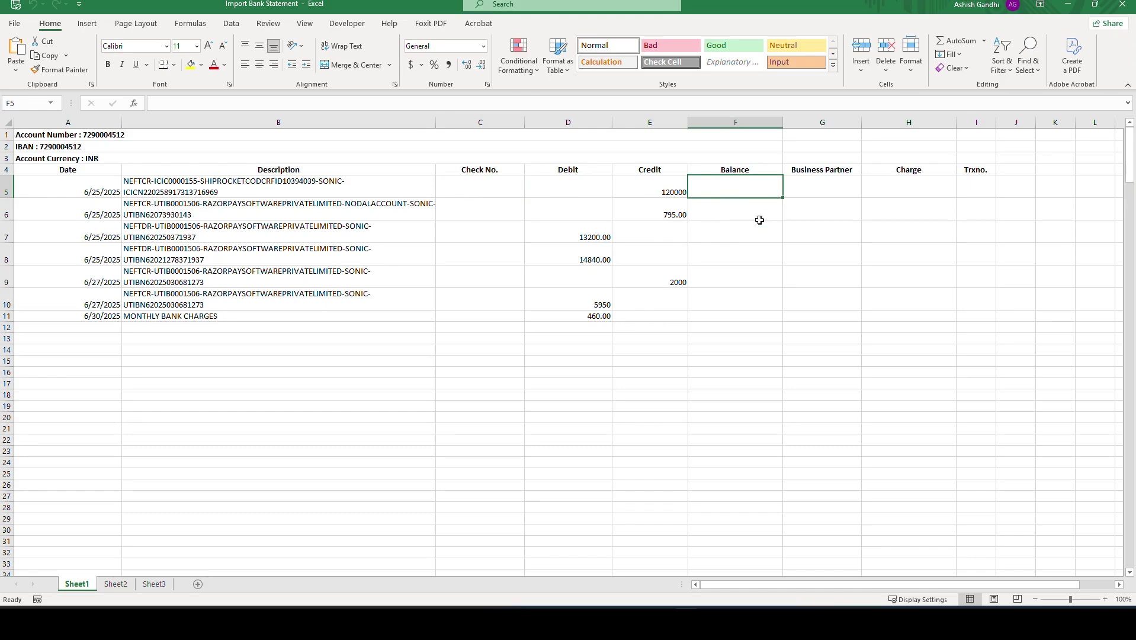
left_click(814, 187)
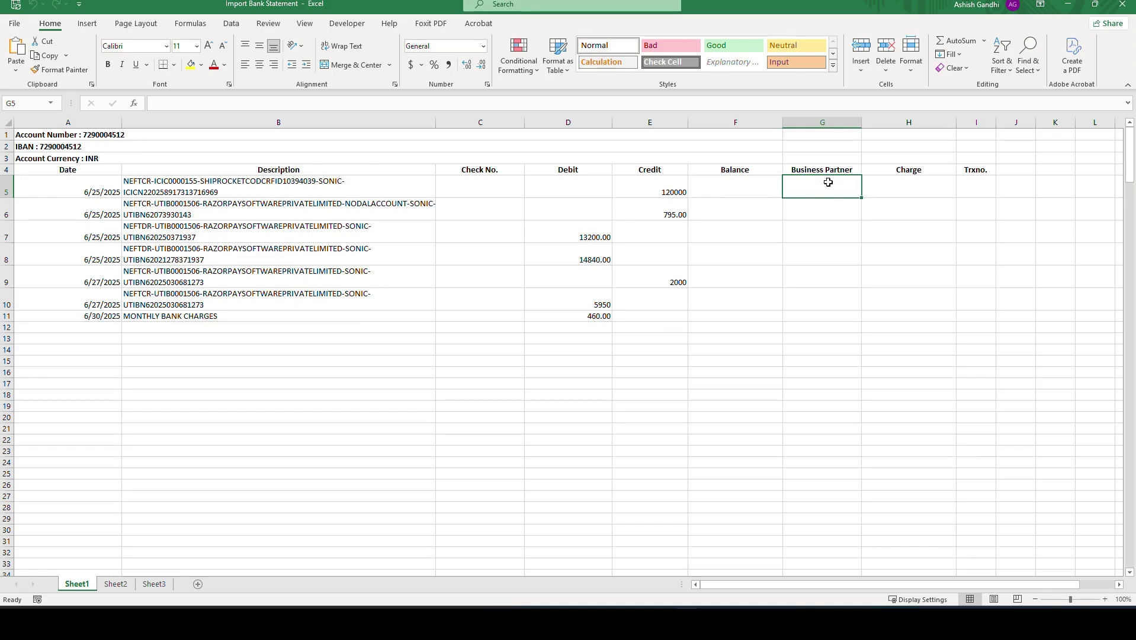
left_click(915, 192)
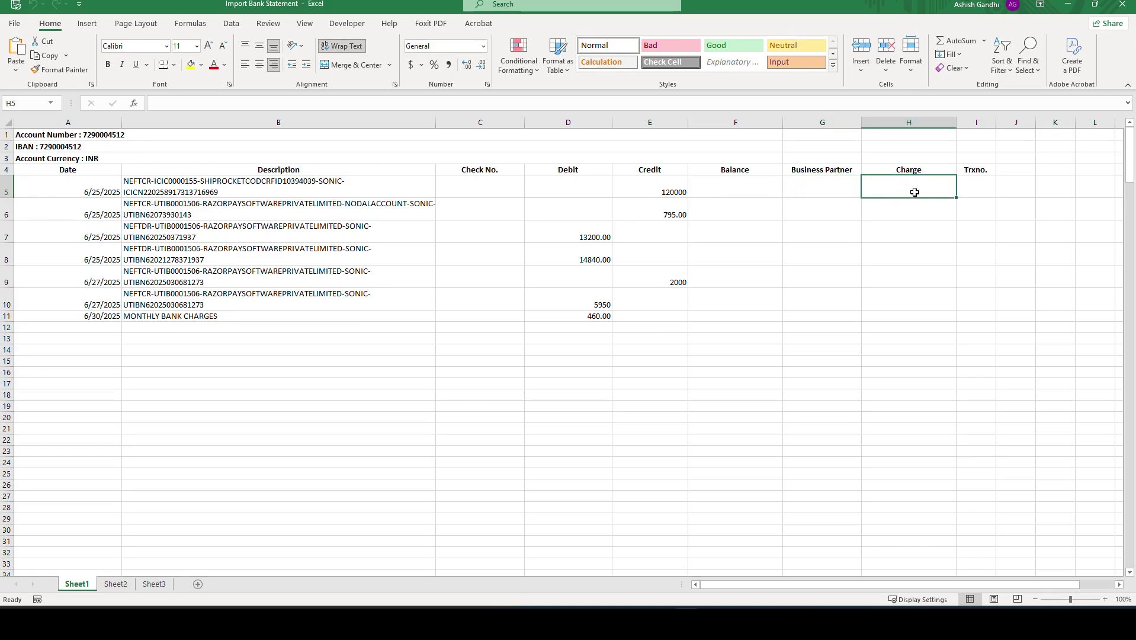
left_click(979, 189)
left_click(821, 187)
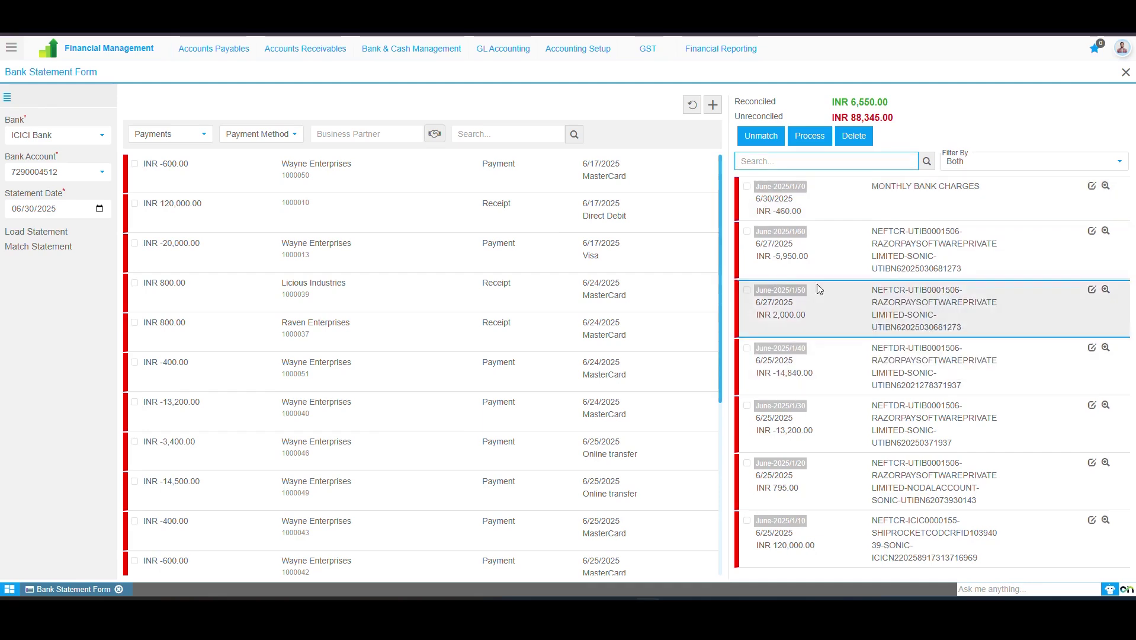
- Back in the Bank Statement Form, check the search and filter options for the loaded lines, keeping the filter on Both
left_click(762, 161)
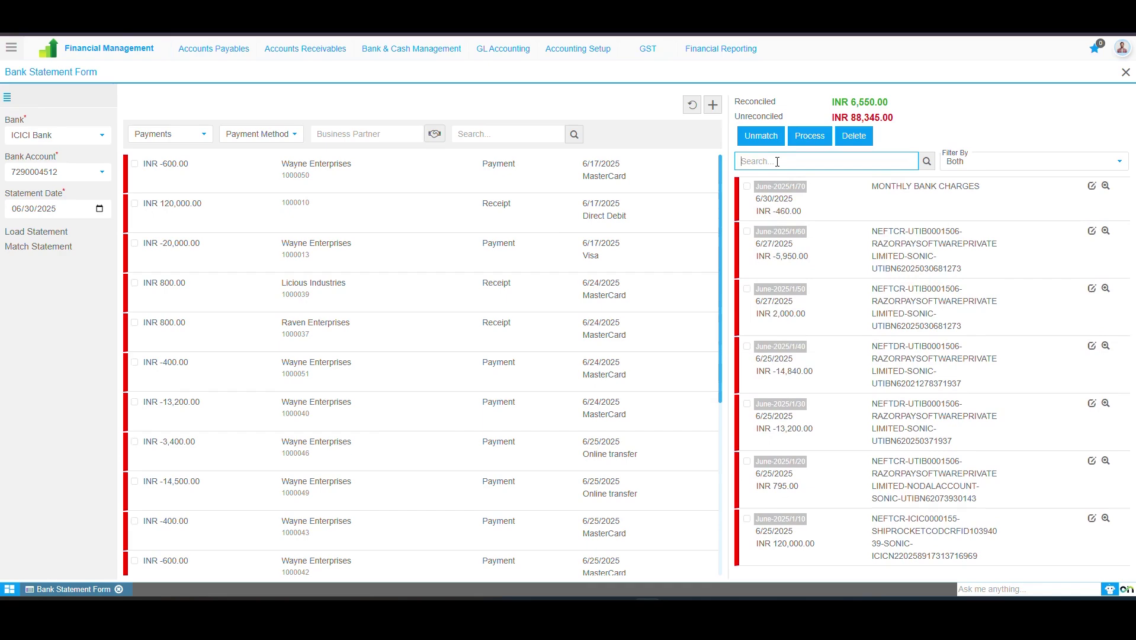
left_click(981, 163)
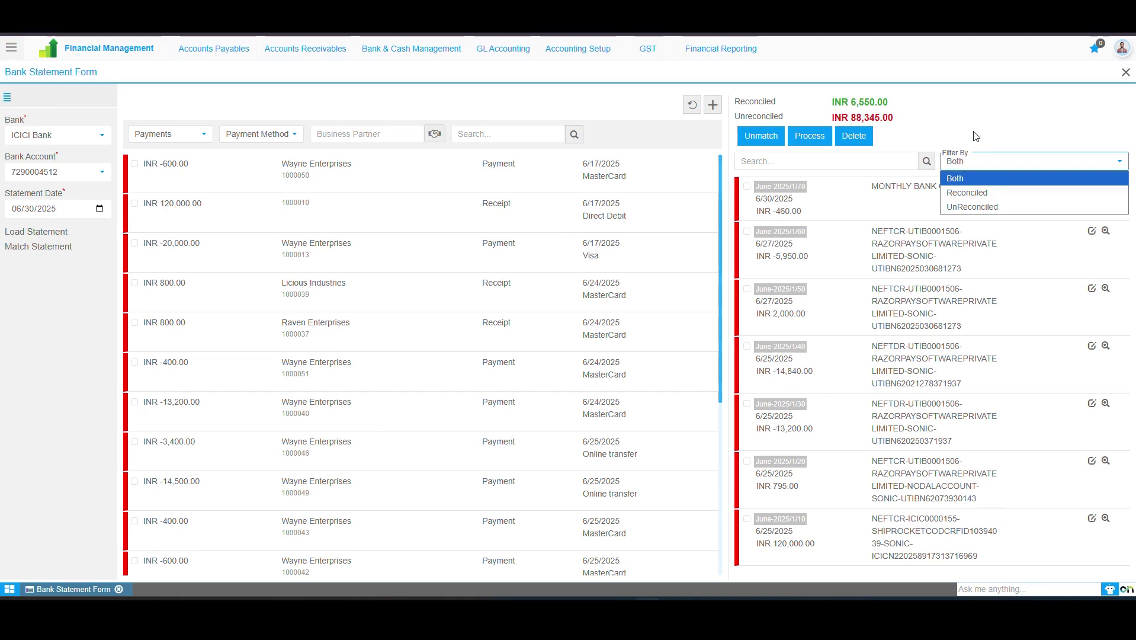
left_click(951, 179)
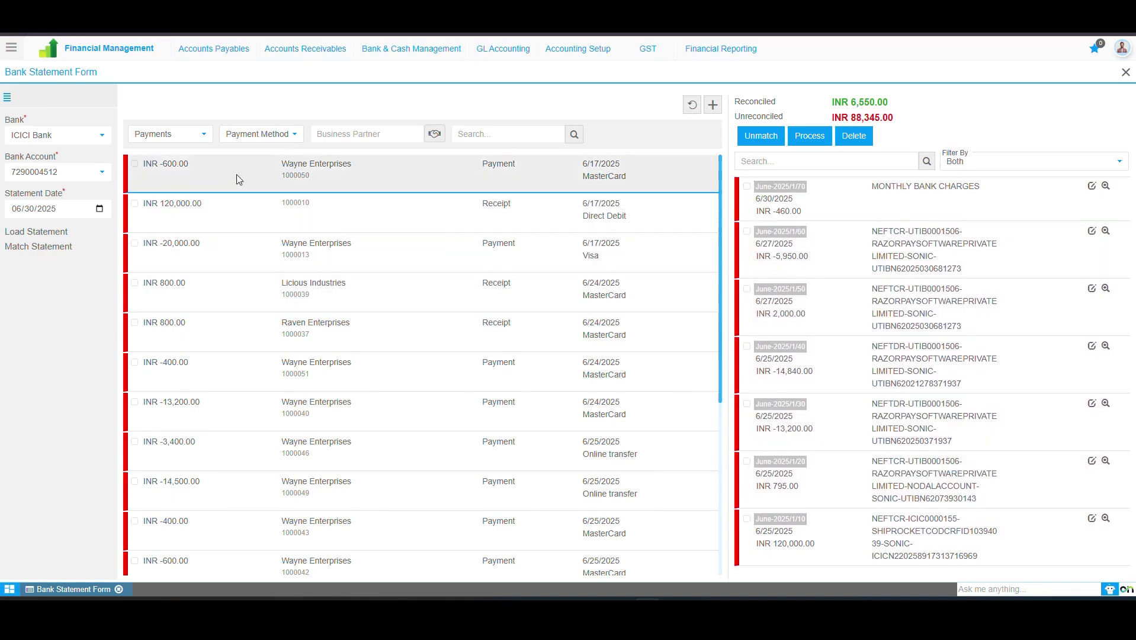
- Try to match the INR 120,000 direct debit receipt to the June-2025/1/10 statement line of the same amount
left_click_drag(237, 208, 774, 524)
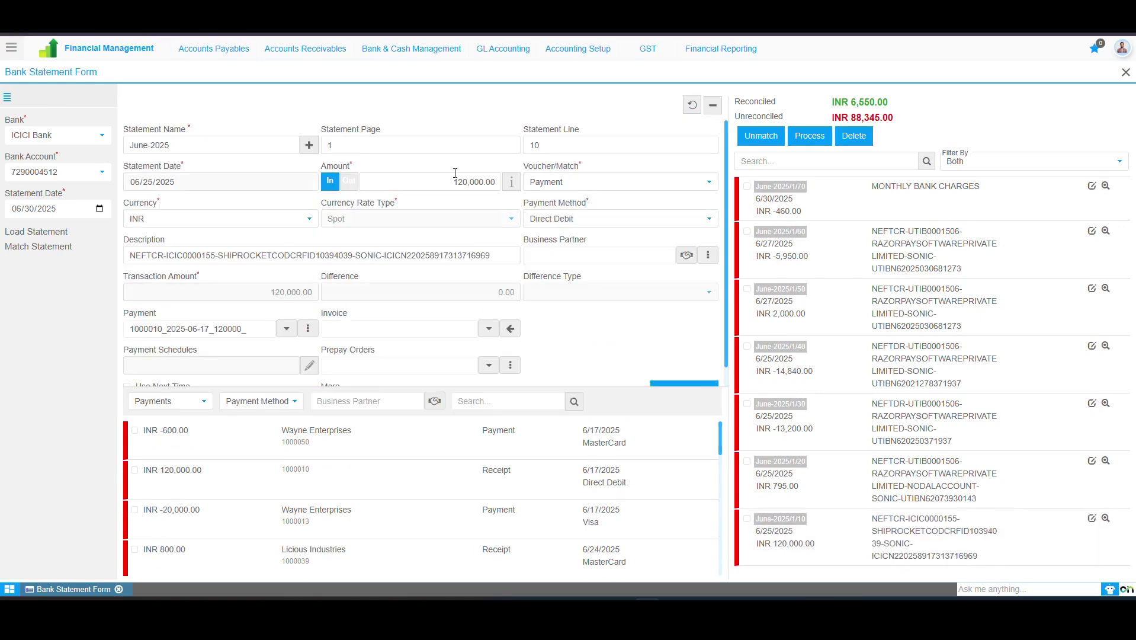
scroll(263, 309, "down", 1)
left_click(263, 309)
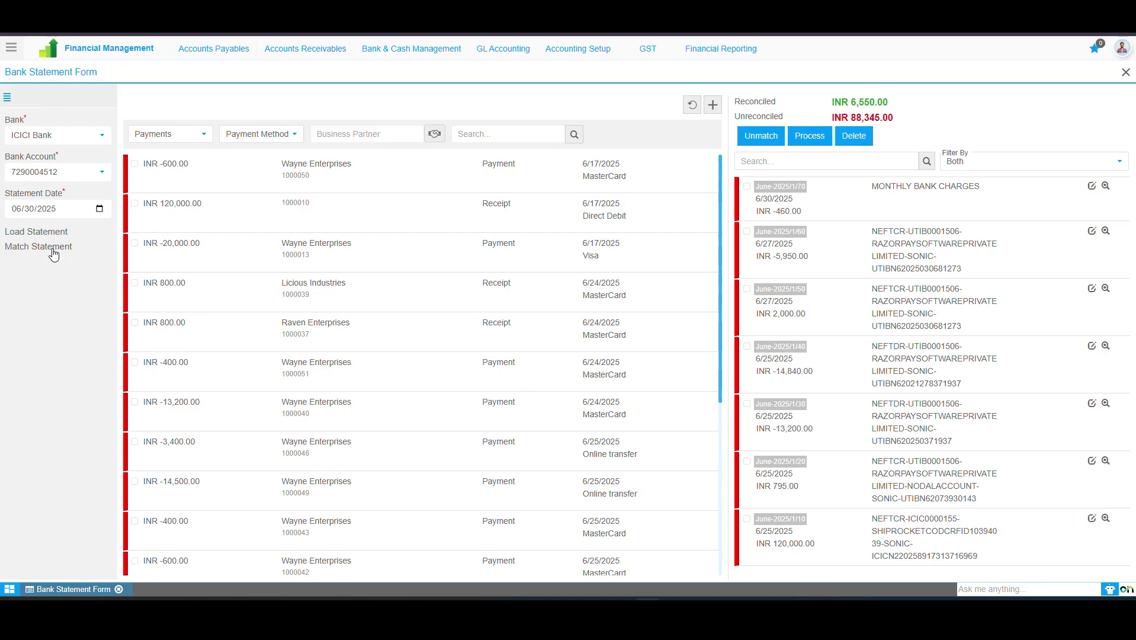
- Set up automatic statement matching for statement June-2025 with Payment Amount as a matching base
left_click(53, 254)
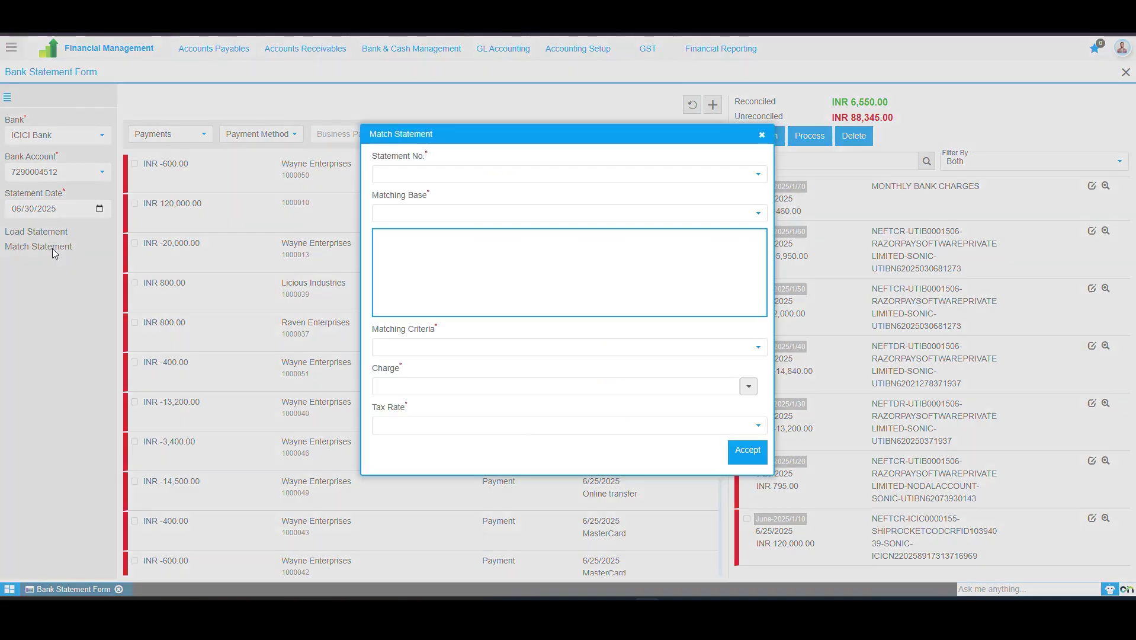
left_click(459, 176)
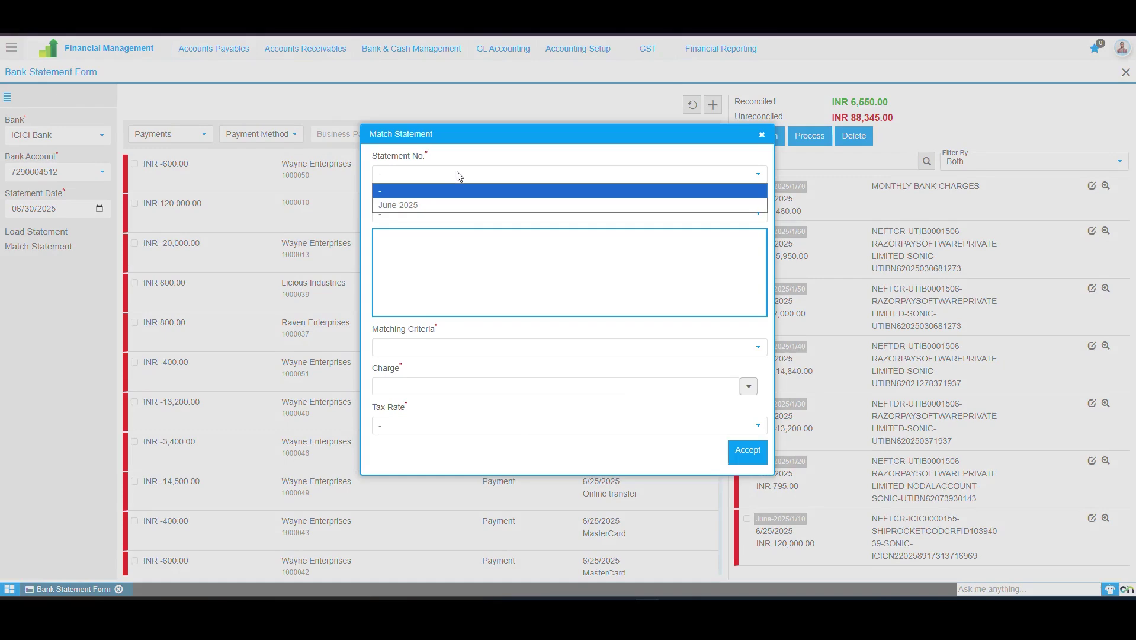
left_click(451, 205)
left_click(429, 213)
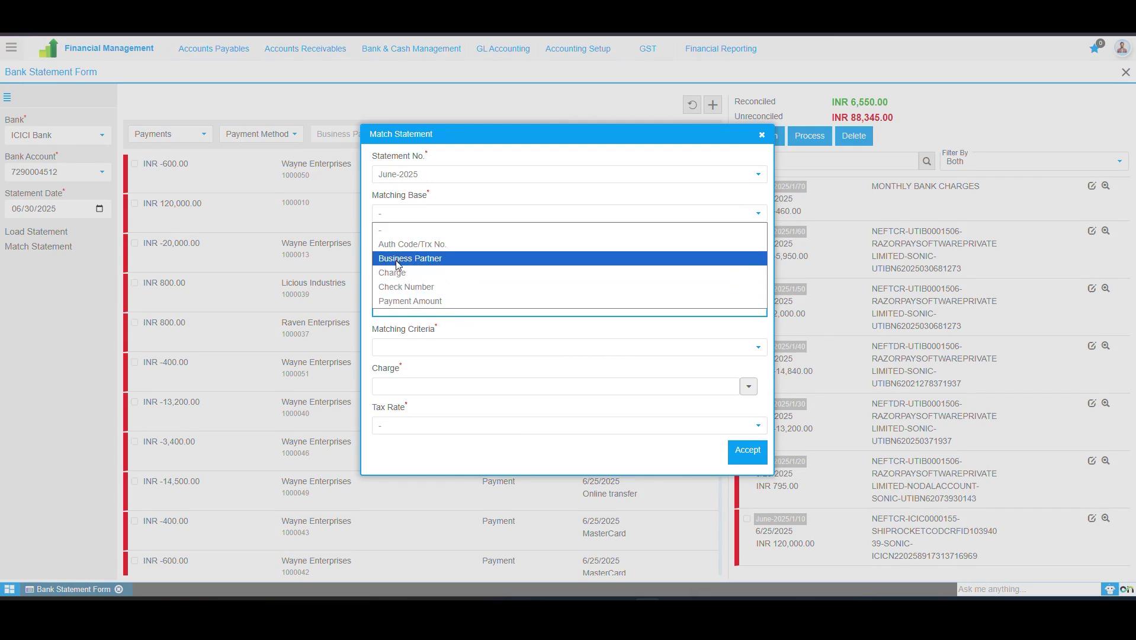
left_click(406, 301)
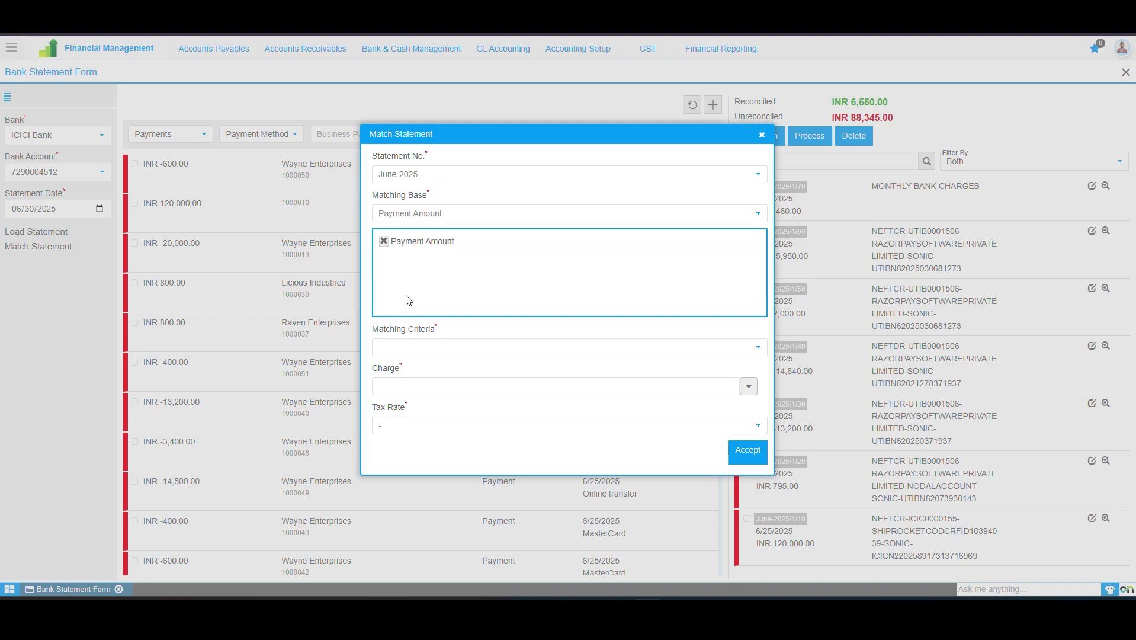
- Add Auth Code/Trx No. as a second matching base and set the matching criteria to Match All
left_click(388, 215)
left_click(386, 254)
left_click(384, 254)
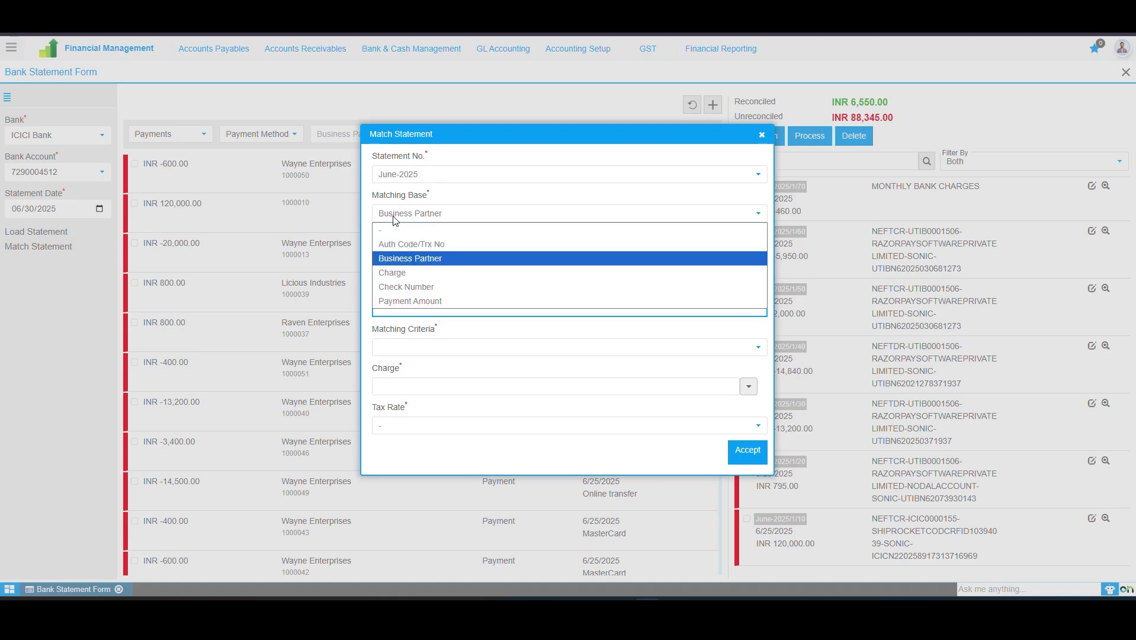
left_click(398, 248)
left_click(419, 348)
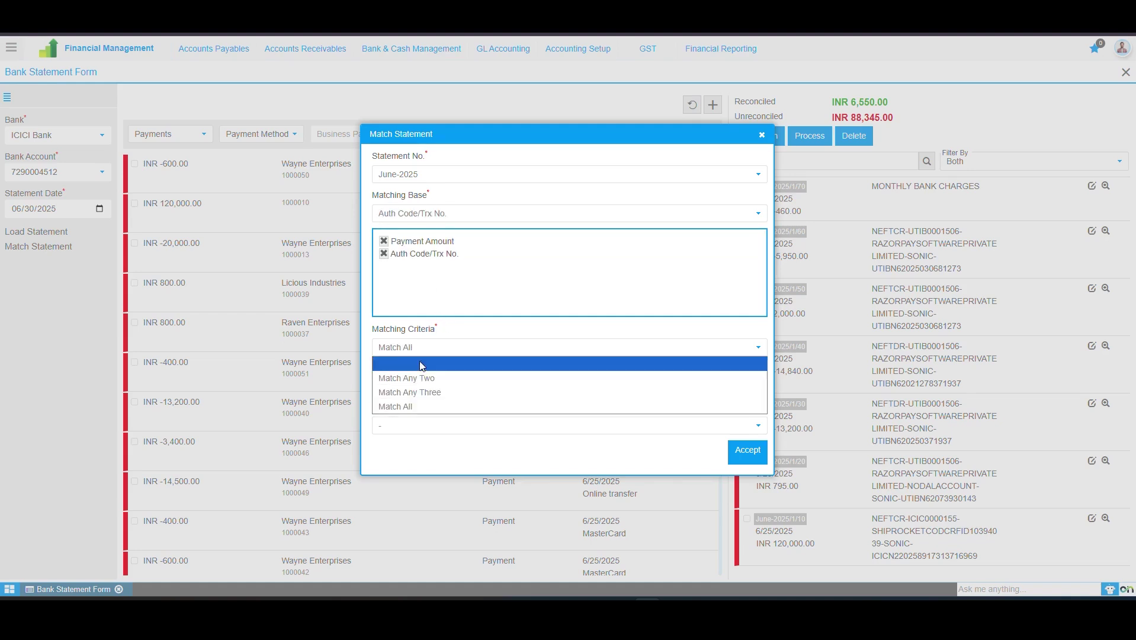
left_click(423, 406)
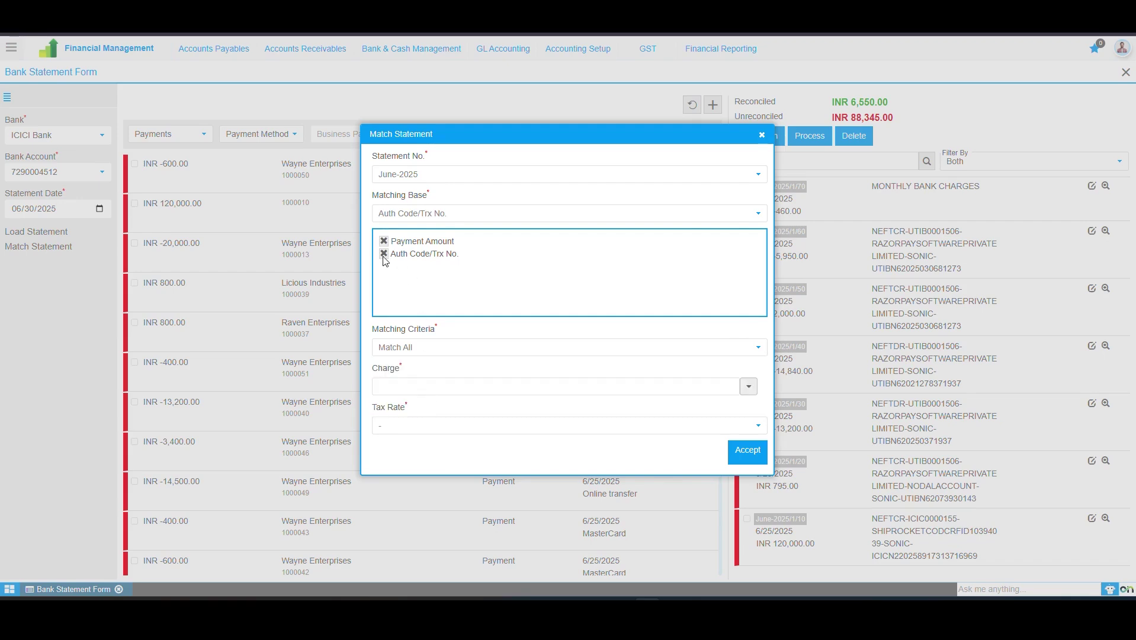
- Review the matching criteria options, keep Match All, and remove Auth Code/Trx No. from the matching bases
left_click(421, 348)
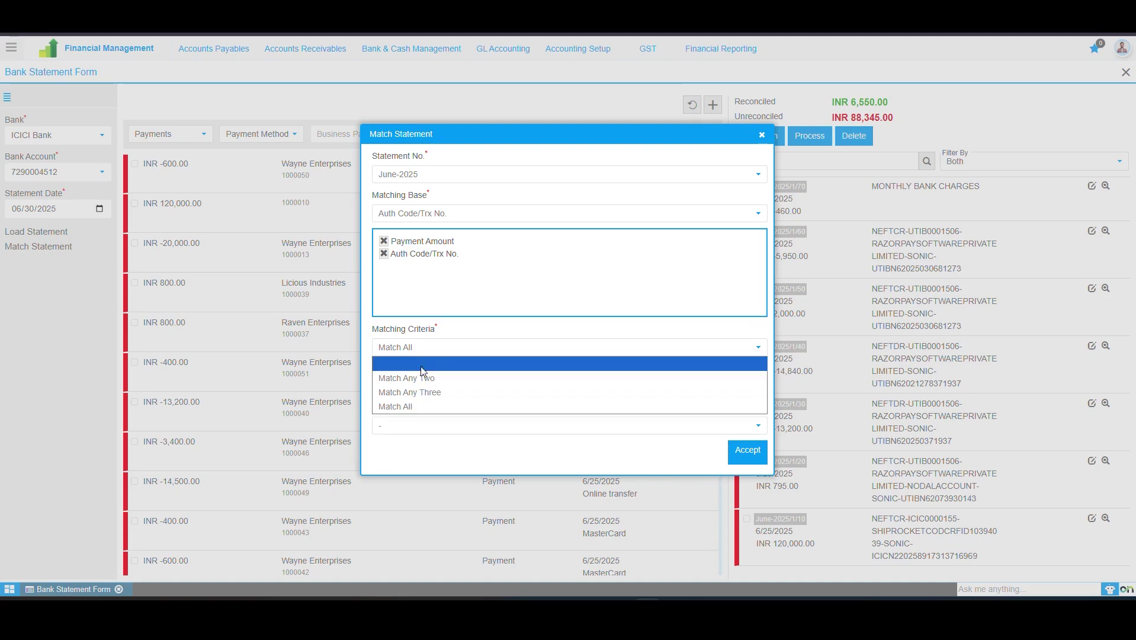
left_click(424, 407)
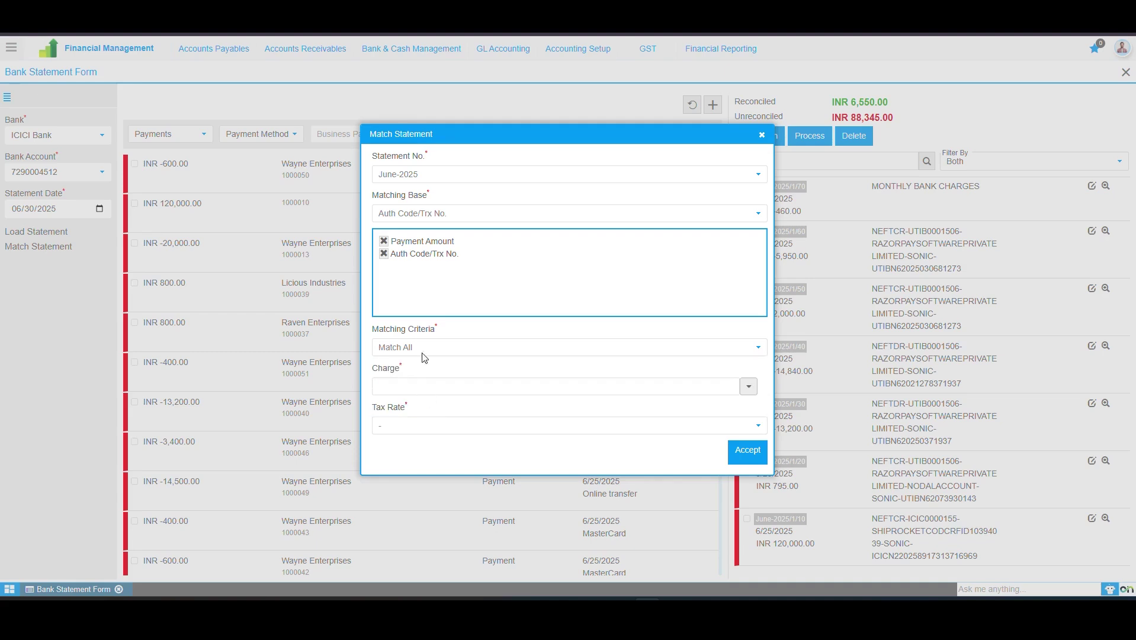
left_click(384, 254)
- Set the charge to Bank Charges with the Tax exempt rate, then run the matching and close its dialog
left_click(558, 386)
type("bank")
left_click(444, 401)
left_click(474, 426)
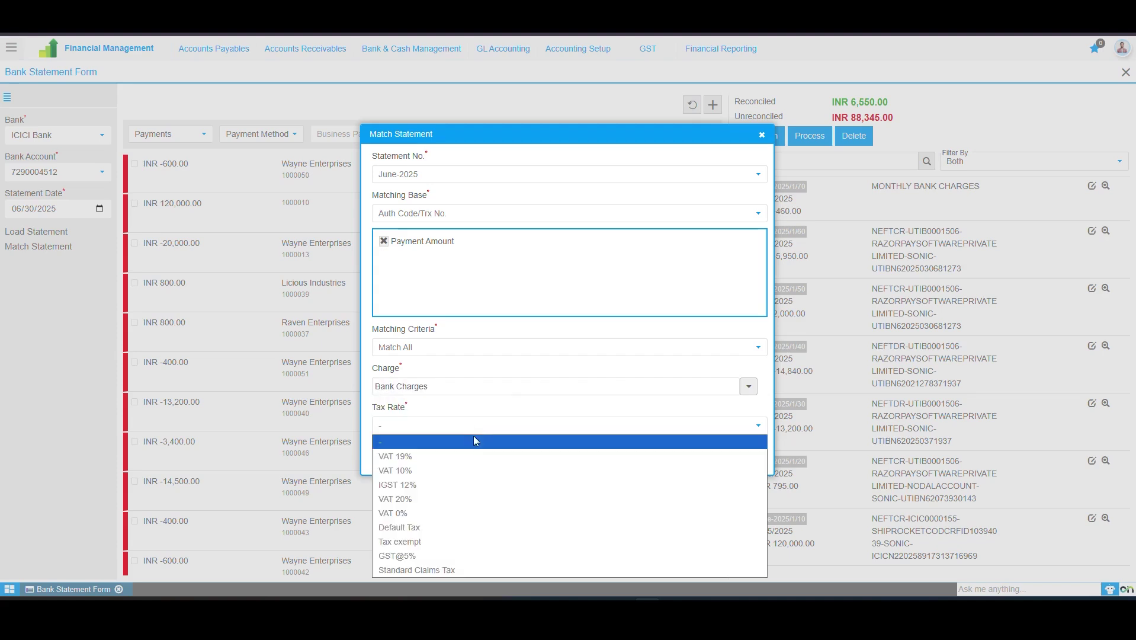
left_click(451, 526)
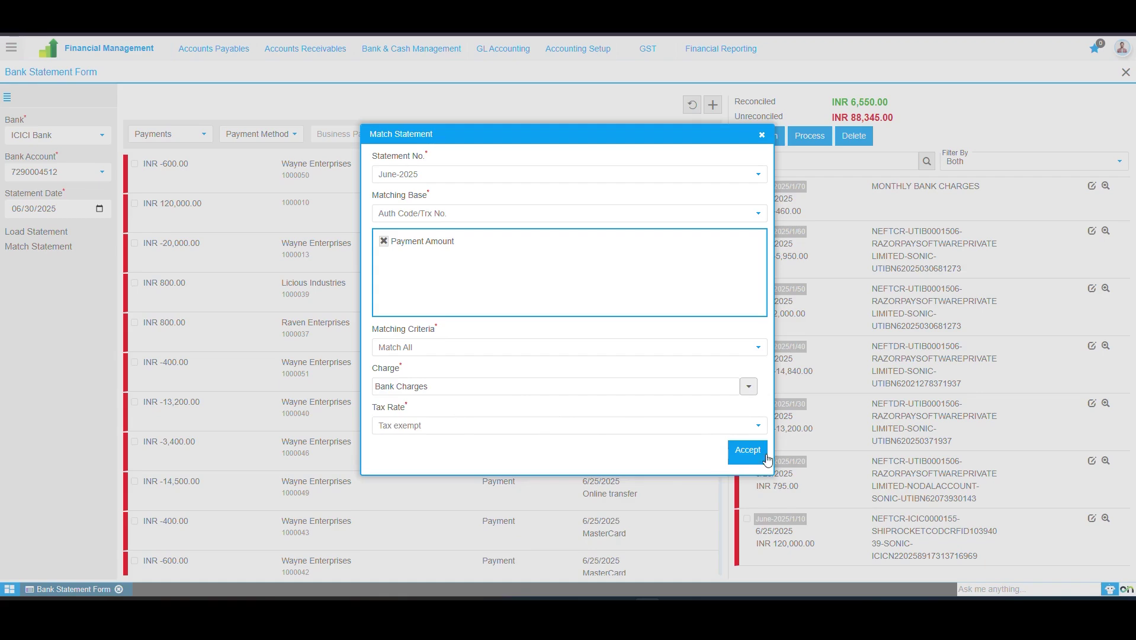
left_click(734, 452)
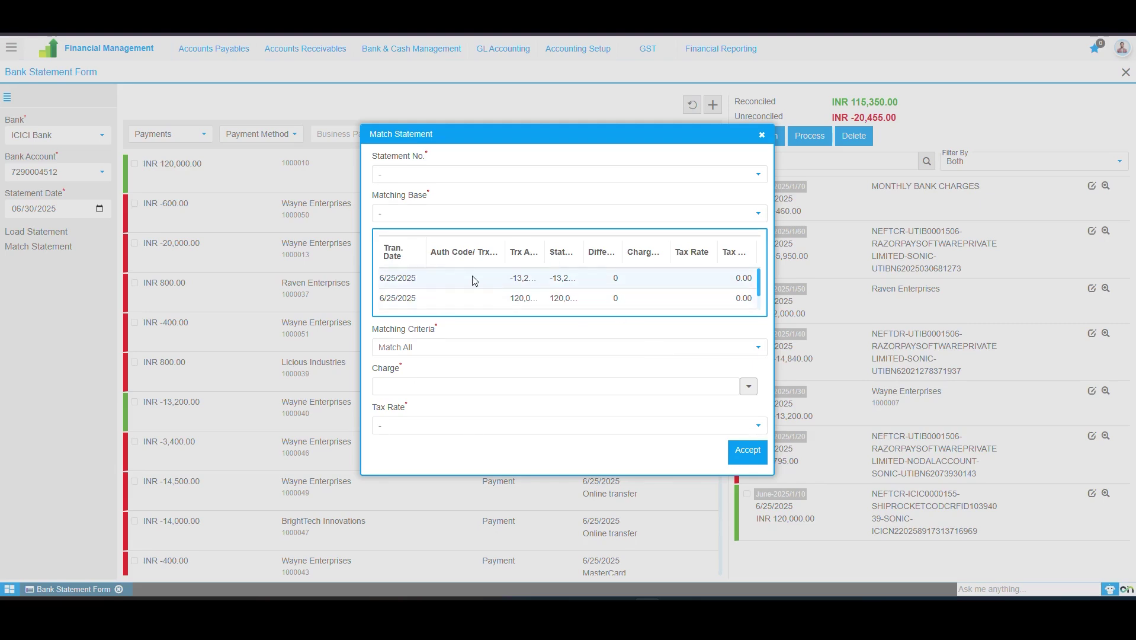
left_click(761, 135)
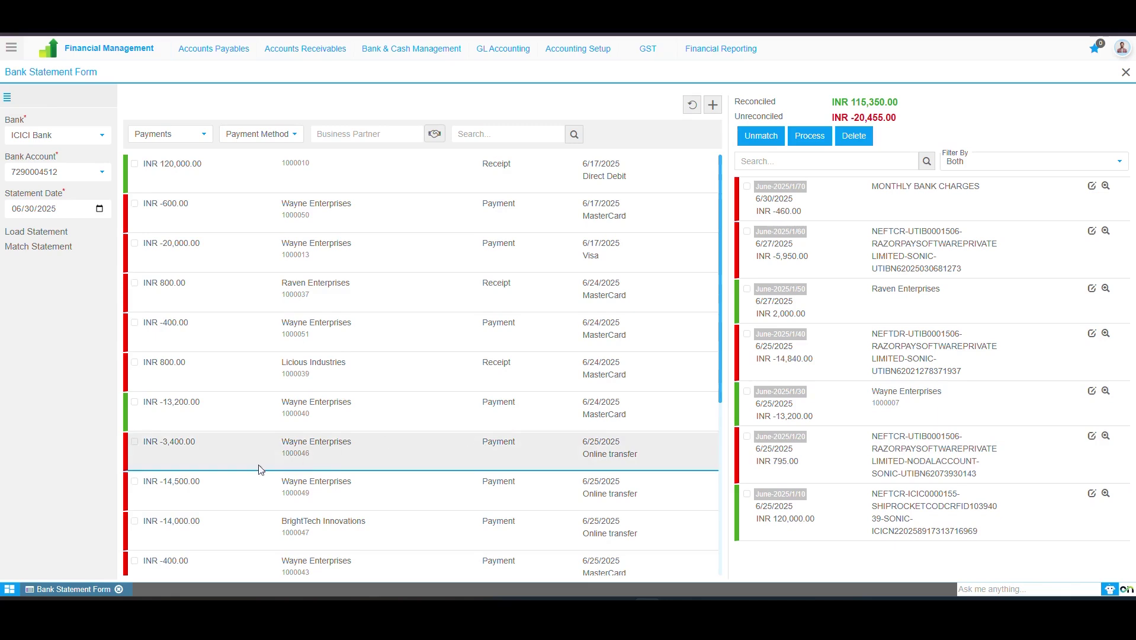
- Unmatch the INR 2,000 Raven Enterprises statement line June-2025/1/50
scroll(249, 466, "down", 5)
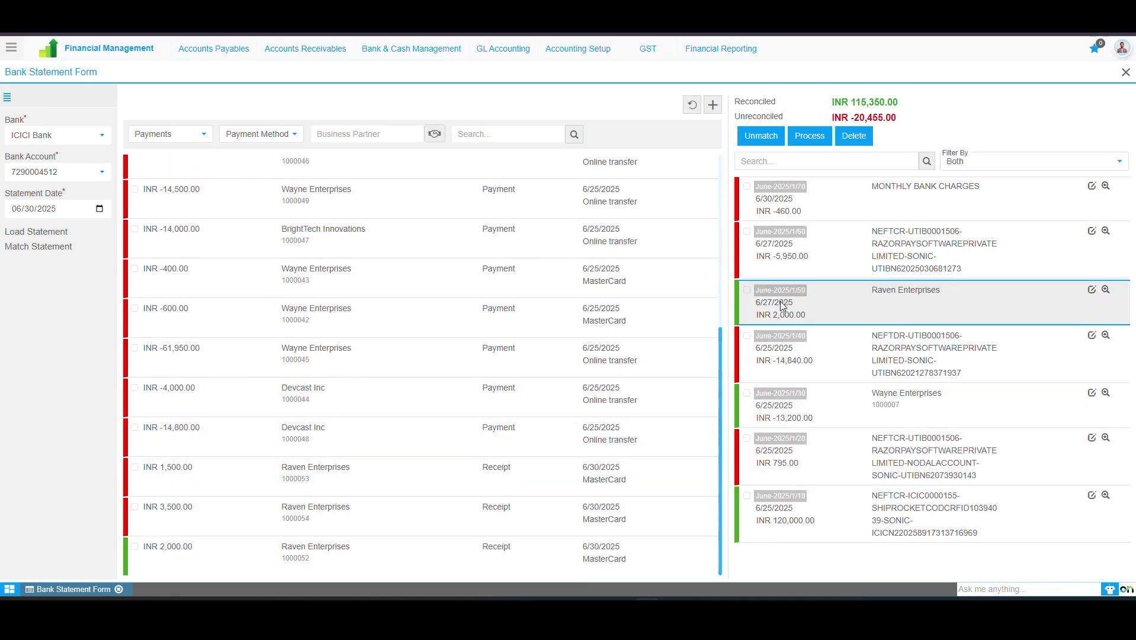
left_click(747, 290)
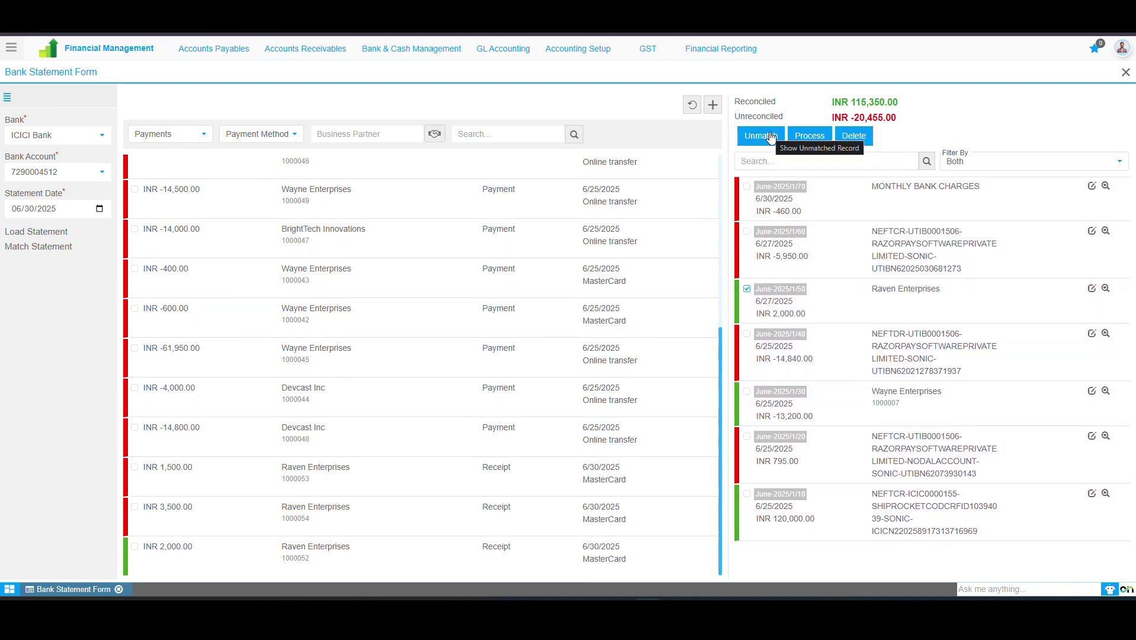
left_click(761, 136)
left_click(646, 304)
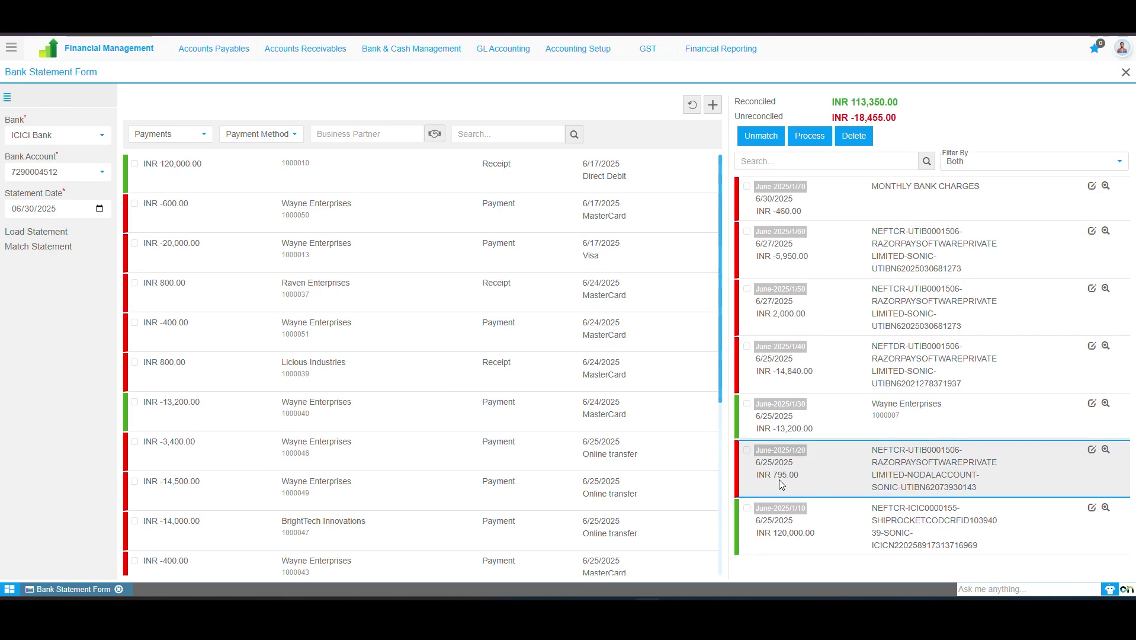
- Assign the INR 800 Raven Enterprises receipt to statement line June-2025/1/20, keeping Charge as the difference type
left_click_drag(355, 293, 771, 471)
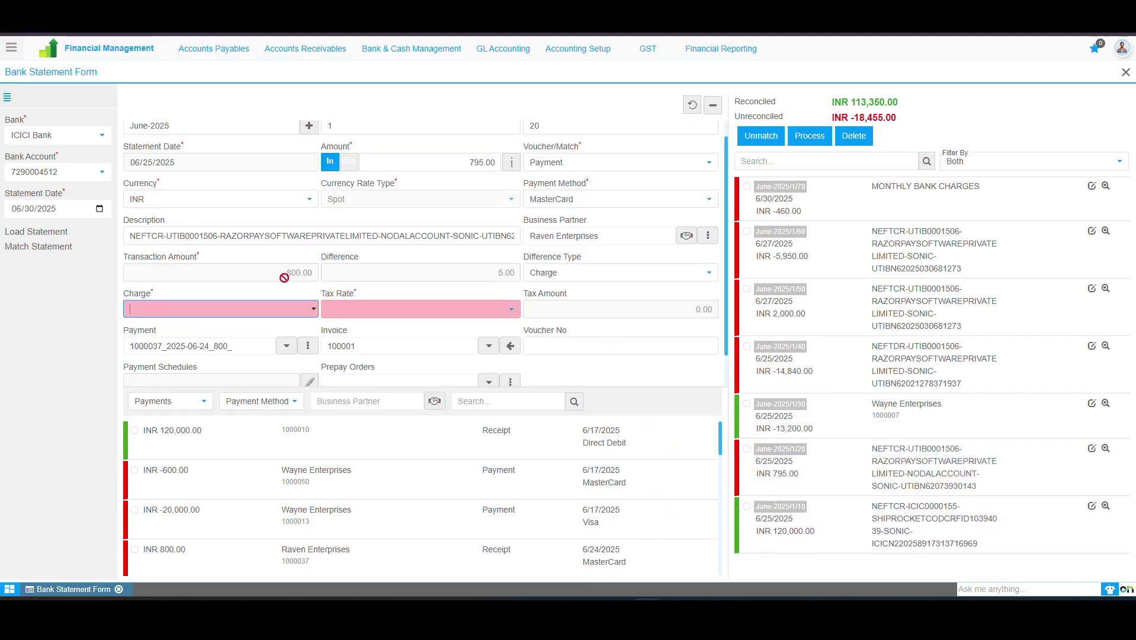
left_click_drag(514, 273, 499, 290)
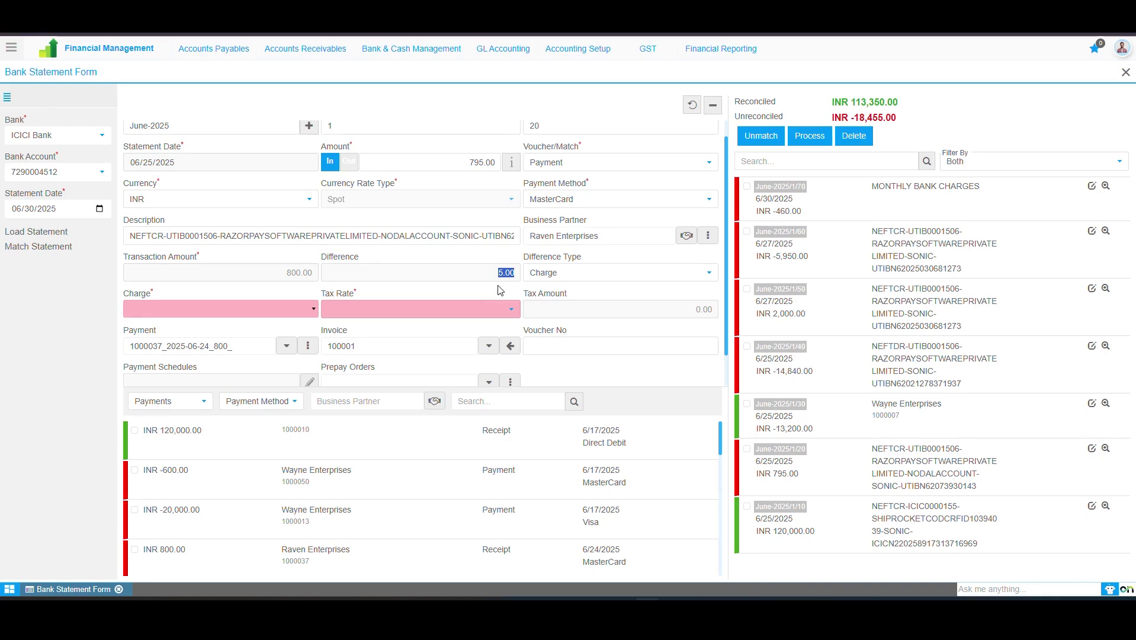
left_click(551, 275)
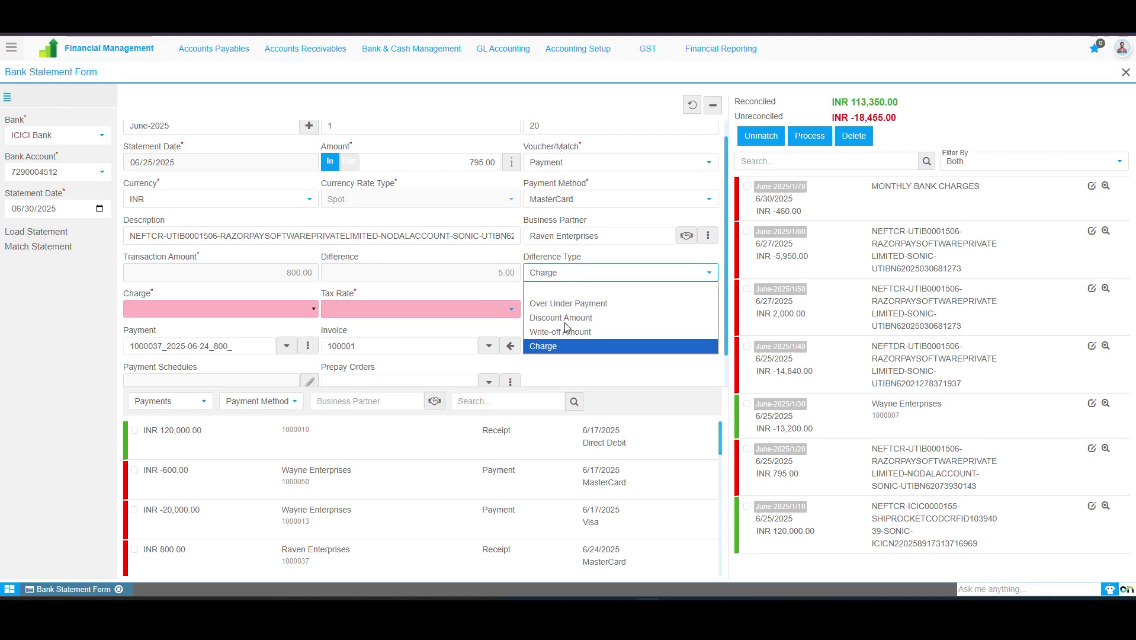
left_click(559, 347)
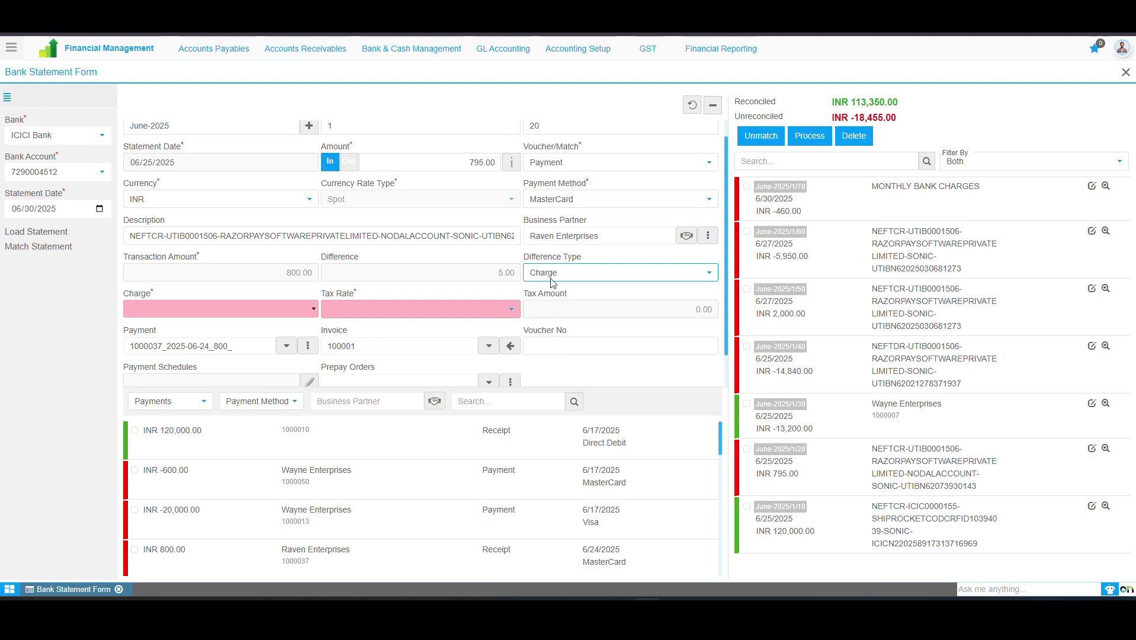
- Book the difference on line June-2025/1/20 to charge 1000013_Bank Charges with the Tax exempt rate and save the record
left_click(313, 309)
left_click(193, 566)
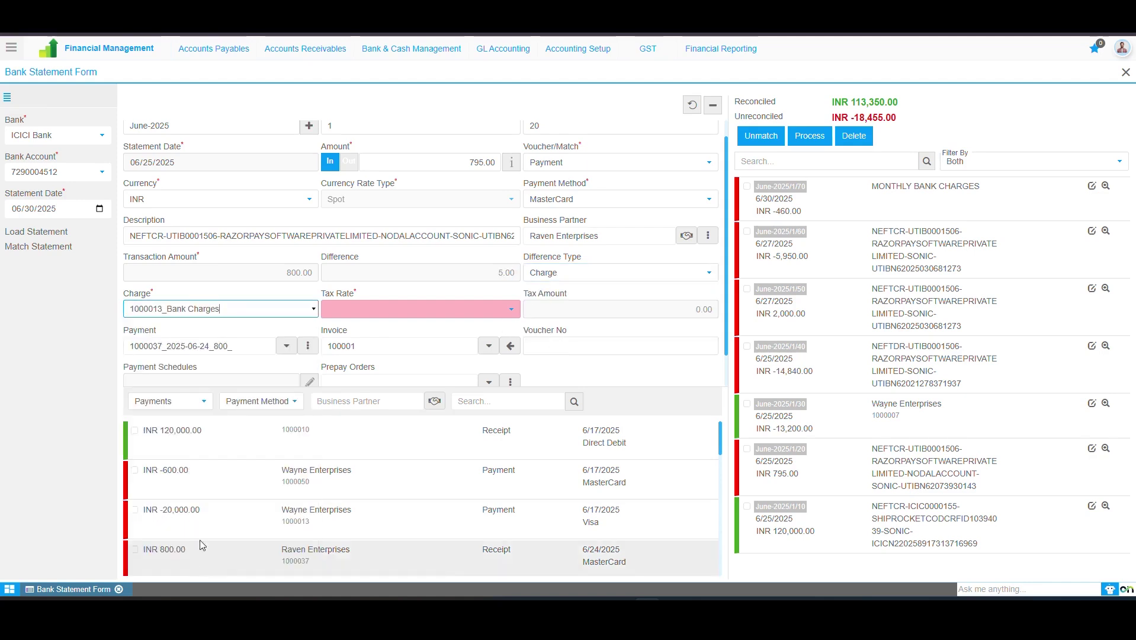
left_click(335, 314)
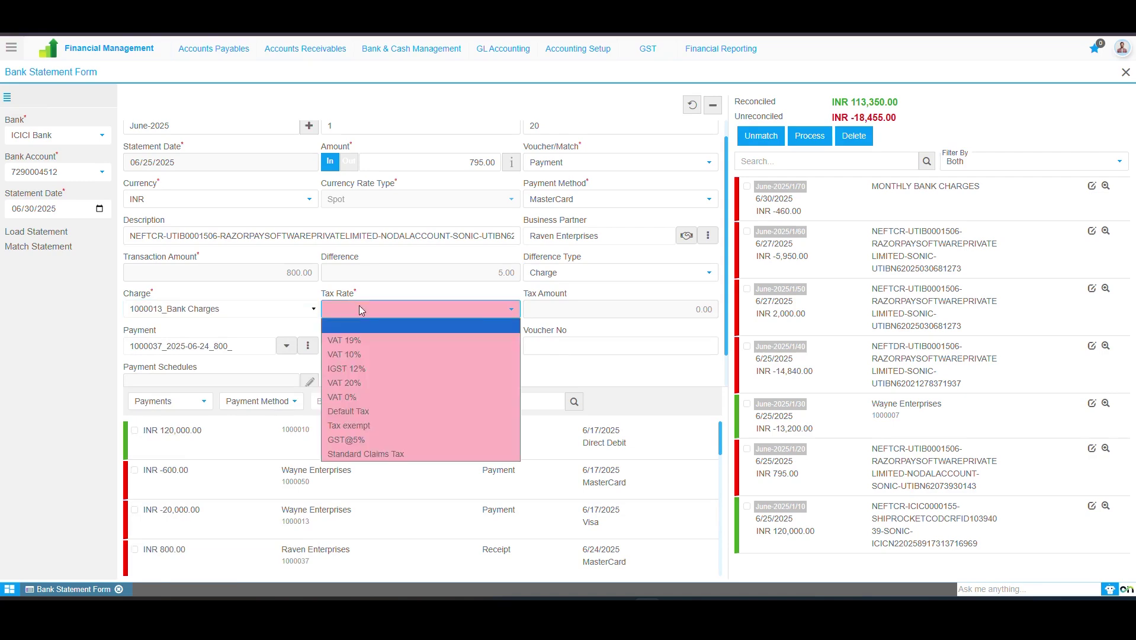
left_click(359, 412)
scroll(330, 320, "down", 1)
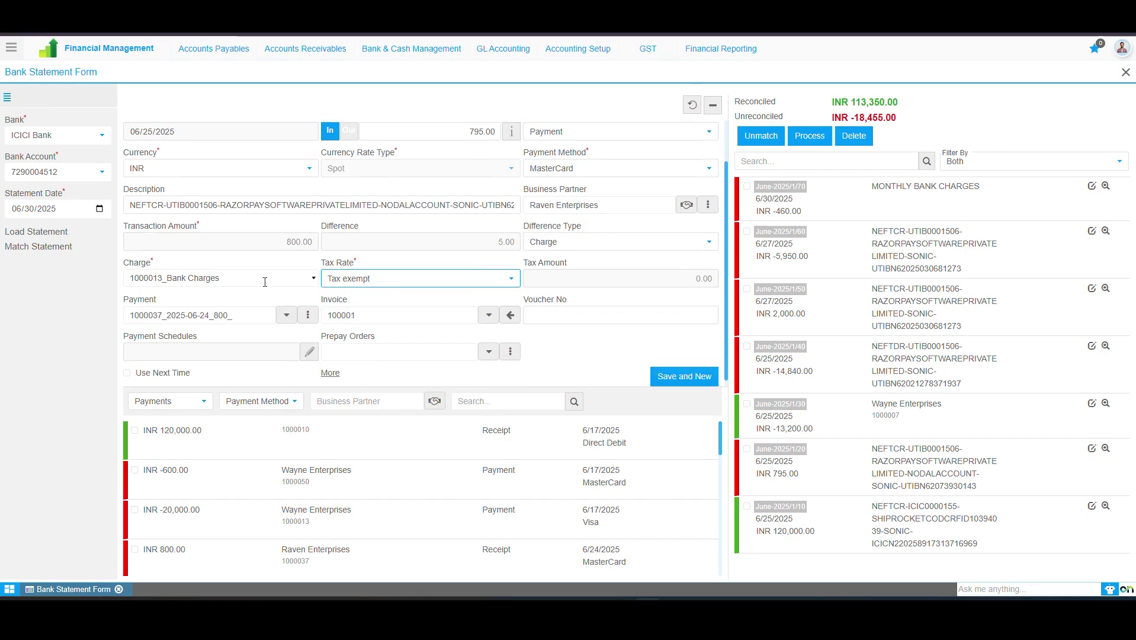
left_click(659, 373)
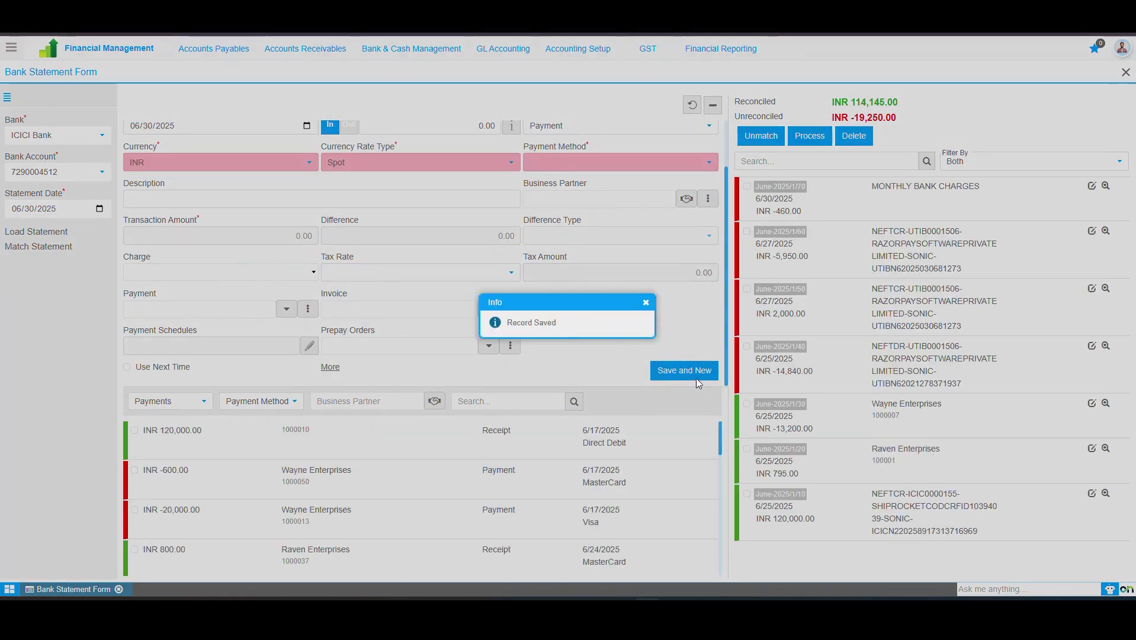
- Try to match the INR -14,500 Wayne Enterprises online transfer payment to the INR -14,840 statement line June-2025/1/40
left_click(783, 492)
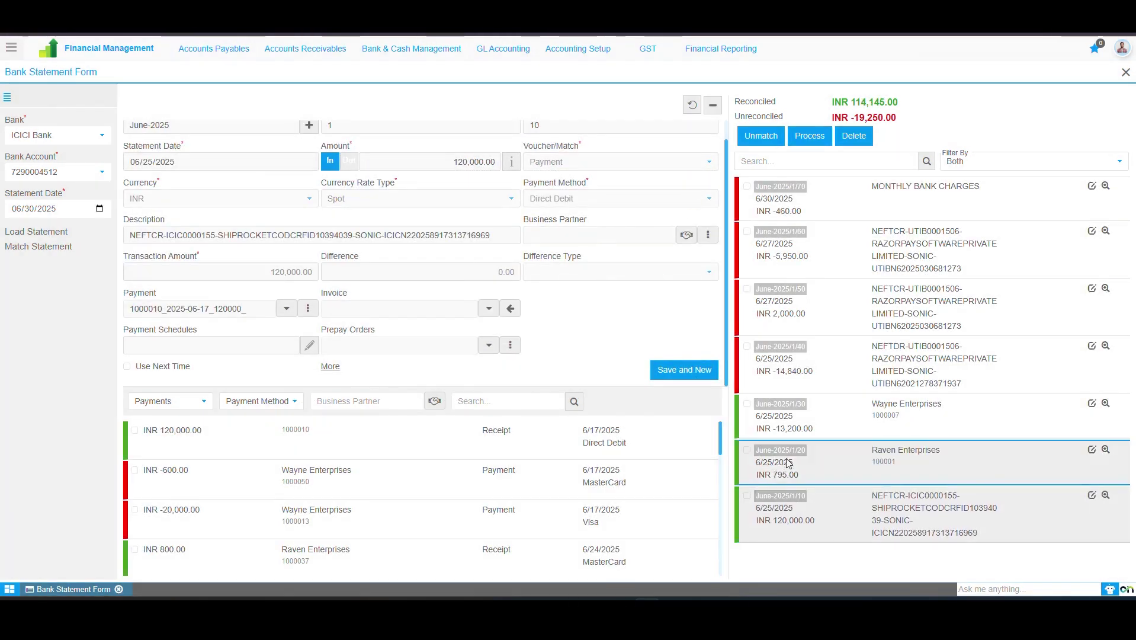
left_click(753, 352)
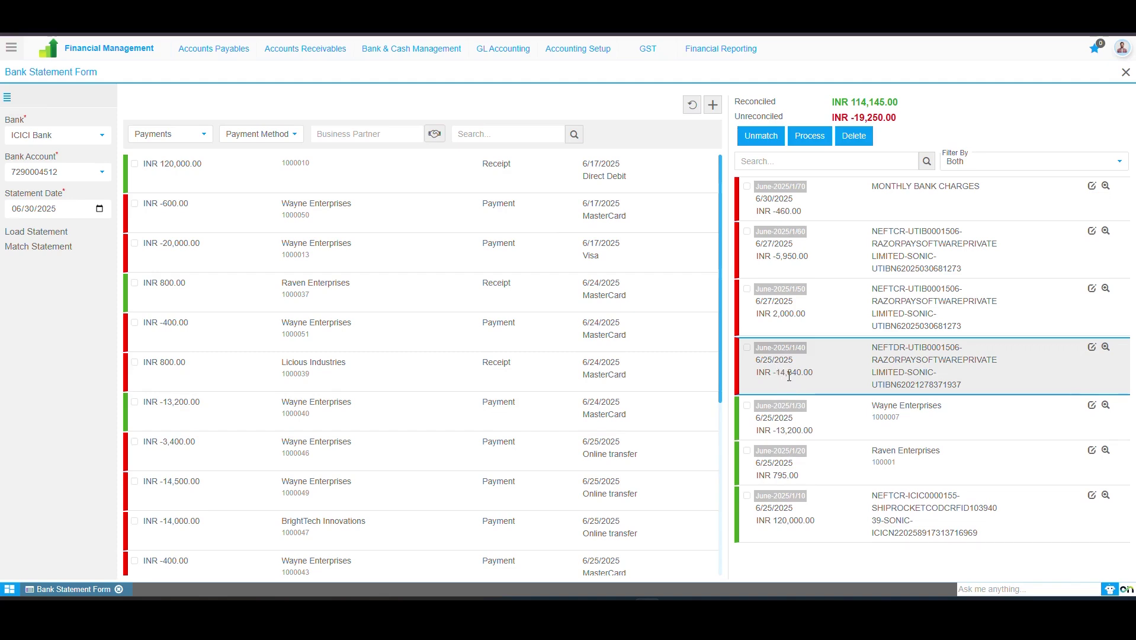
scroll(354, 435, "down", 1)
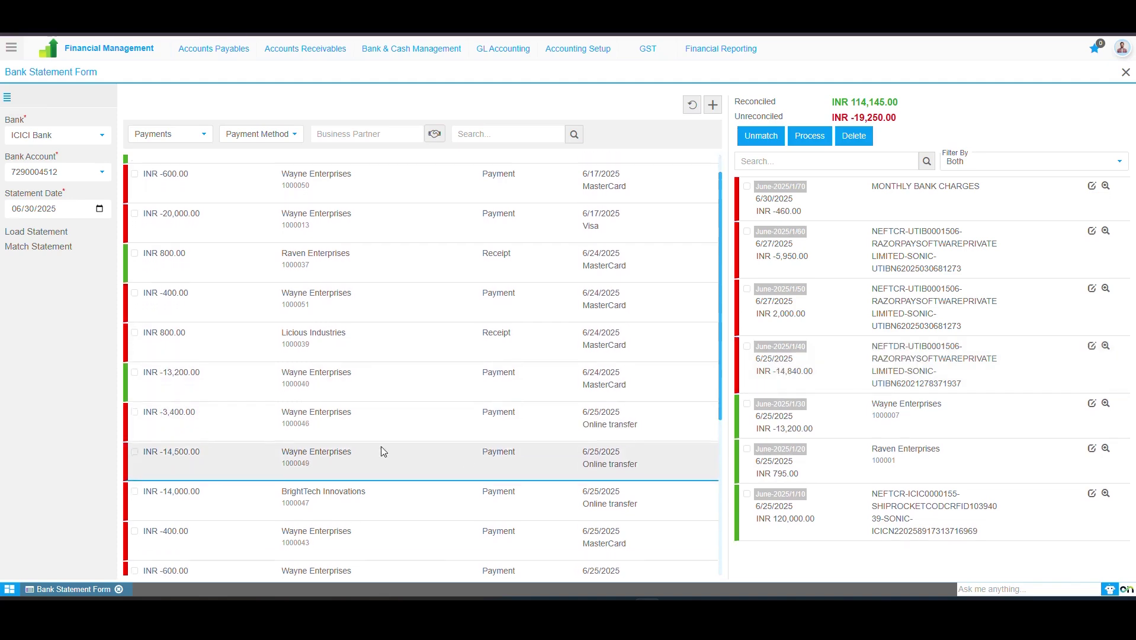
left_click_drag(226, 433, 765, 355)
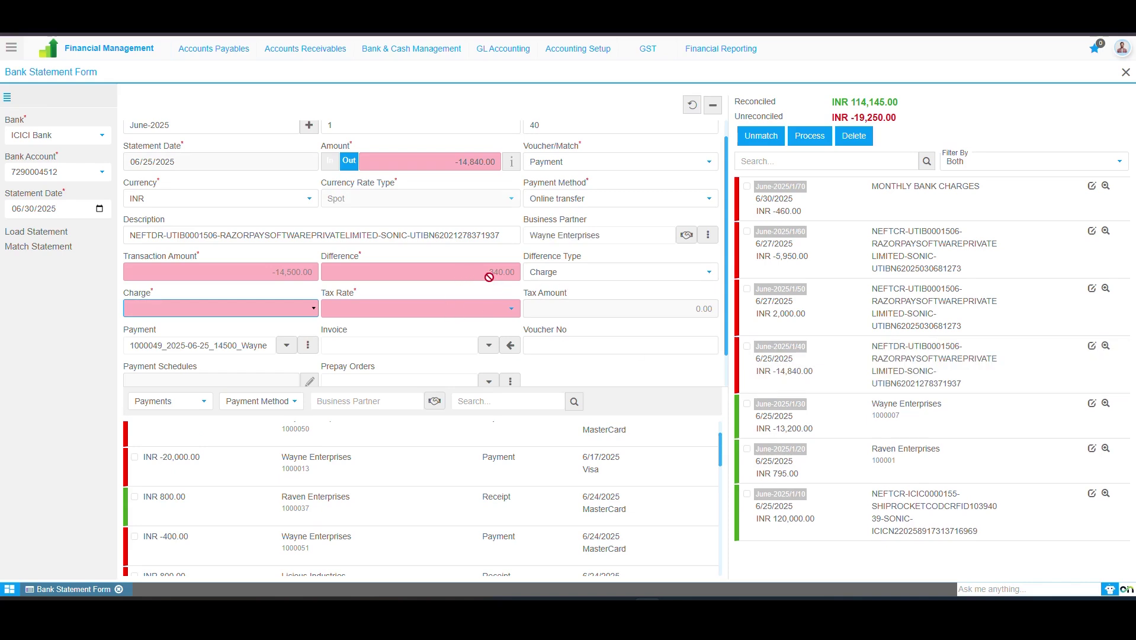
scroll(312, 299, "down", 1)
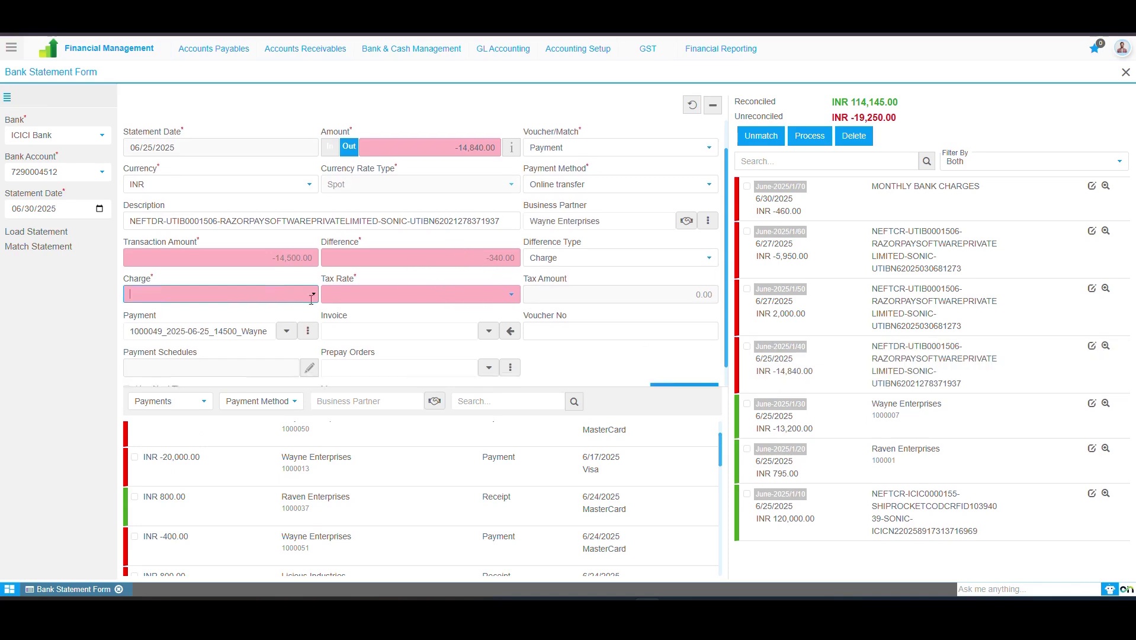
scroll(583, 228, "up", 1)
left_click(559, 282)
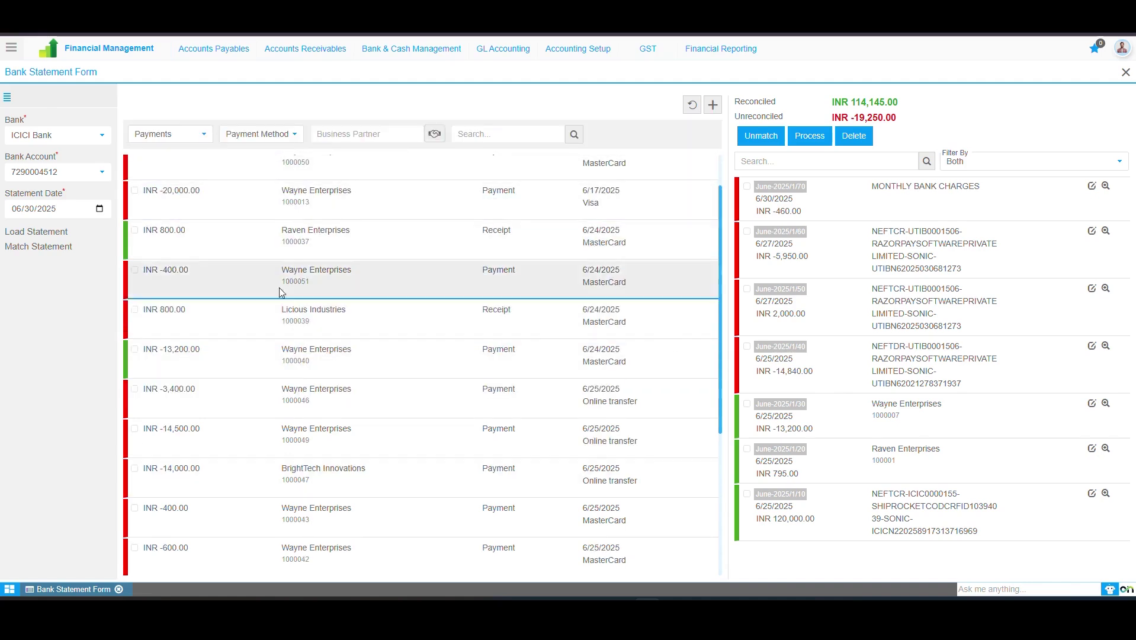
scroll(278, 237, "up", 1)
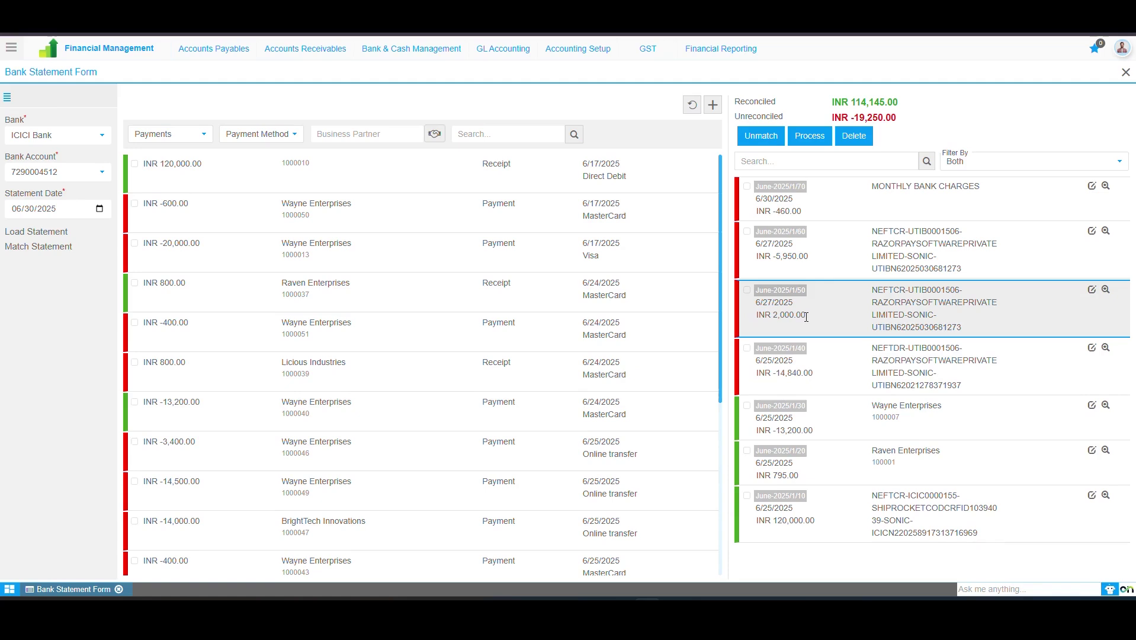
- Match the INR 2,000 Delhi Cantt Hospital invoice schedule to statement line June-2025/1/50 and save the record
left_click(200, 136)
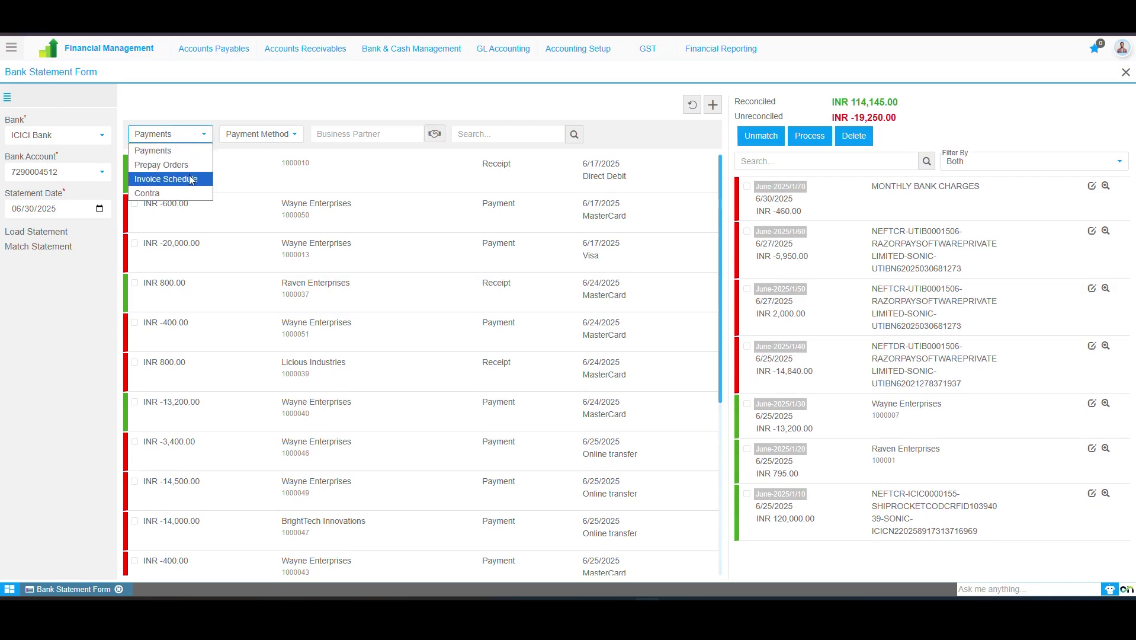
left_click(155, 165)
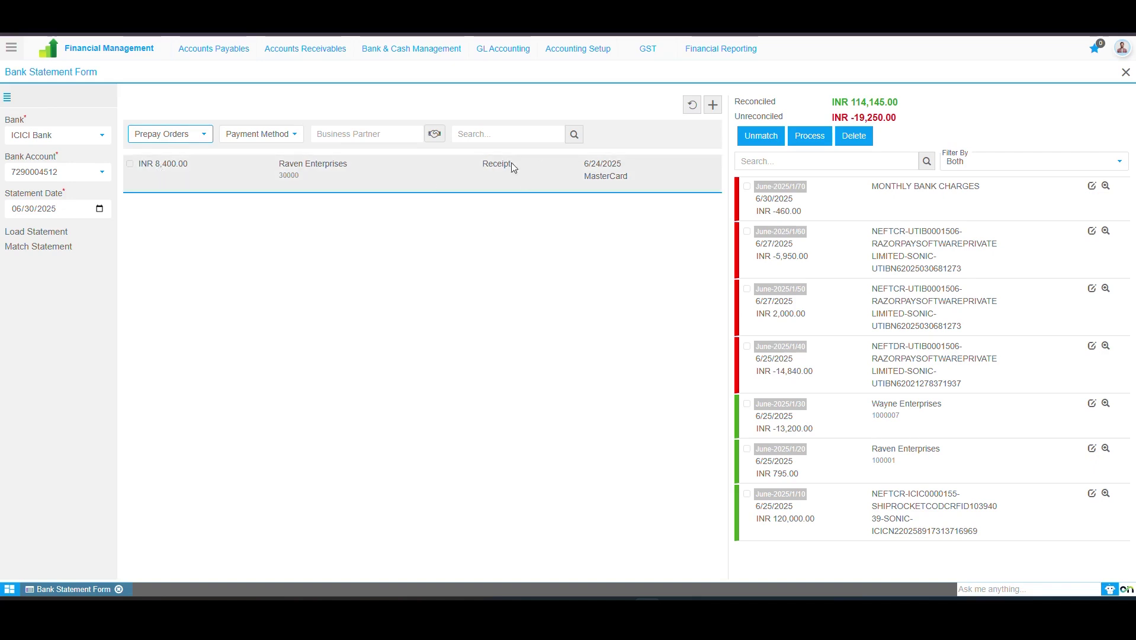
left_click(196, 137)
left_click(170, 172)
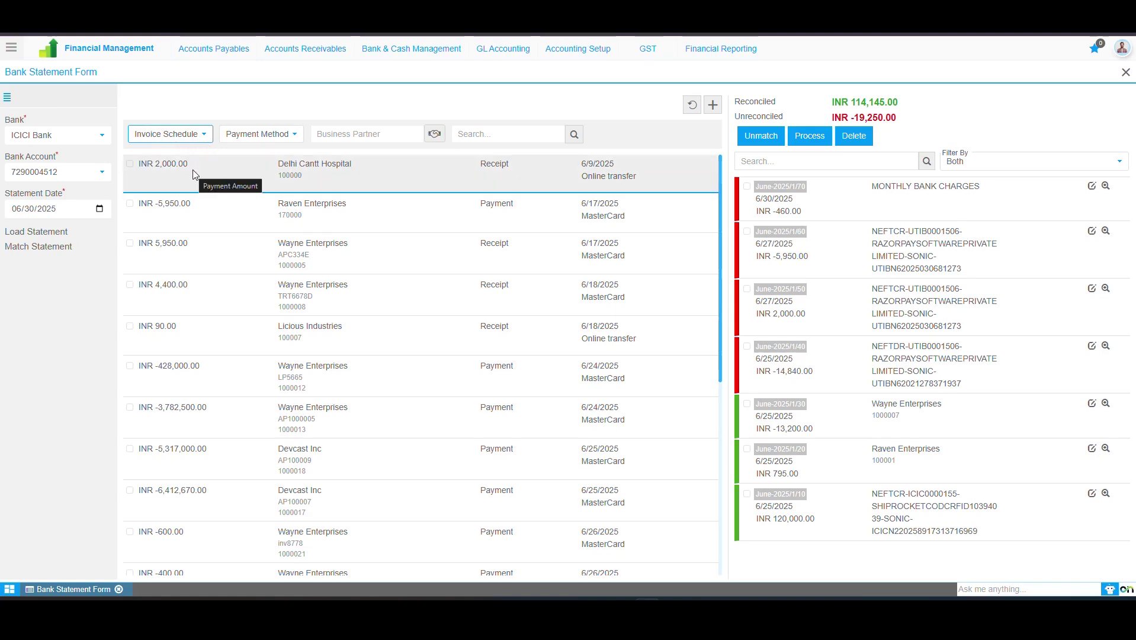
left_click_drag(208, 173, 774, 308)
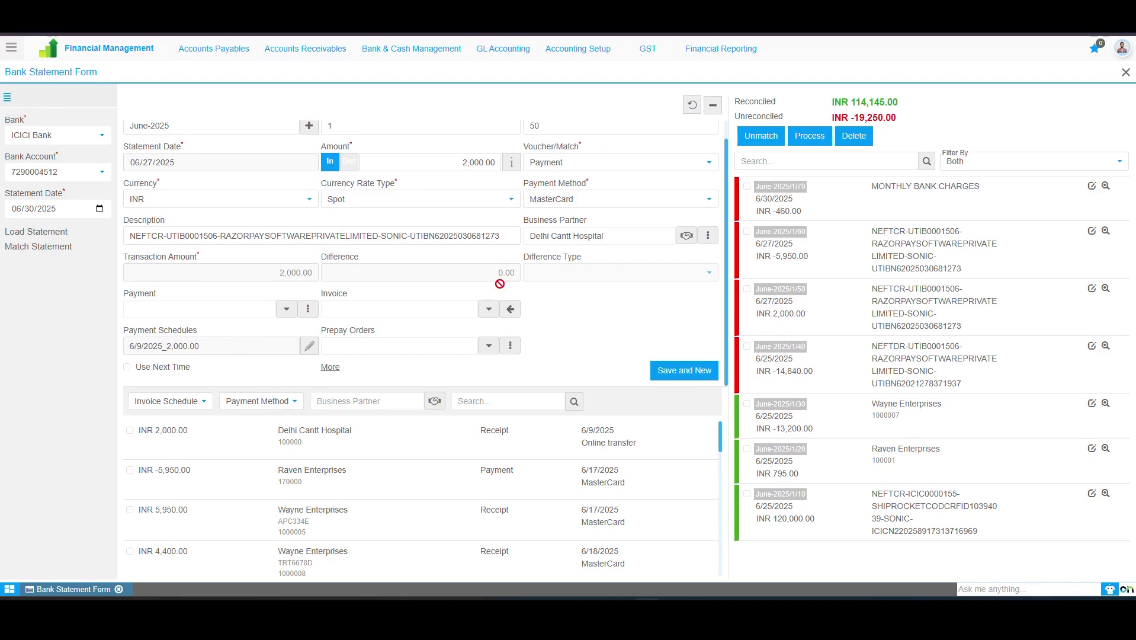
left_click(655, 370)
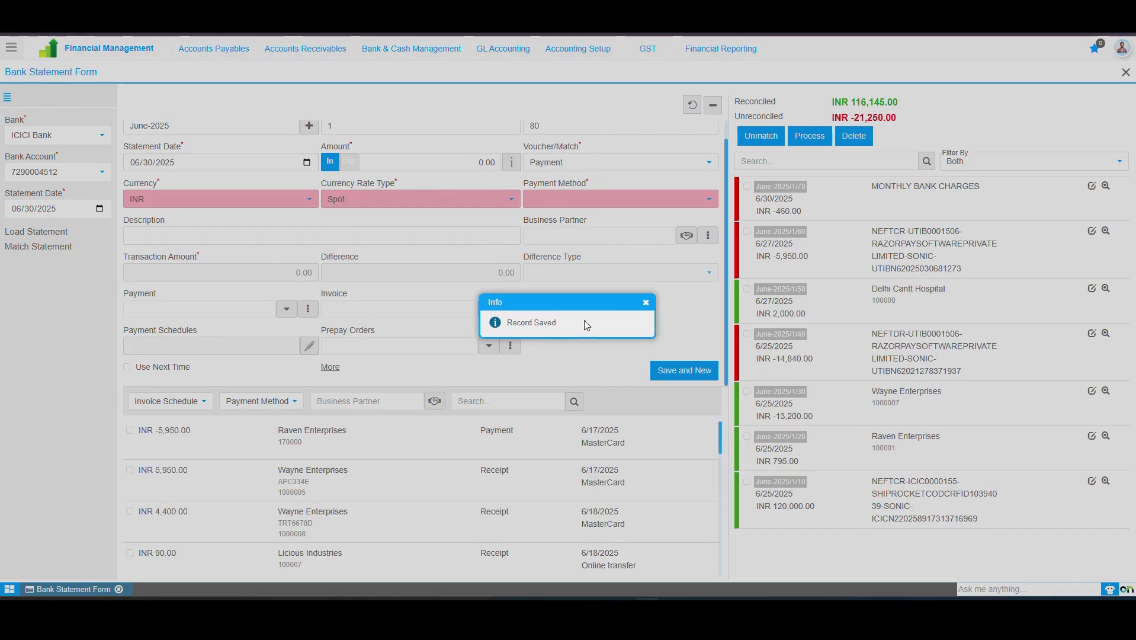
left_click(647, 302)
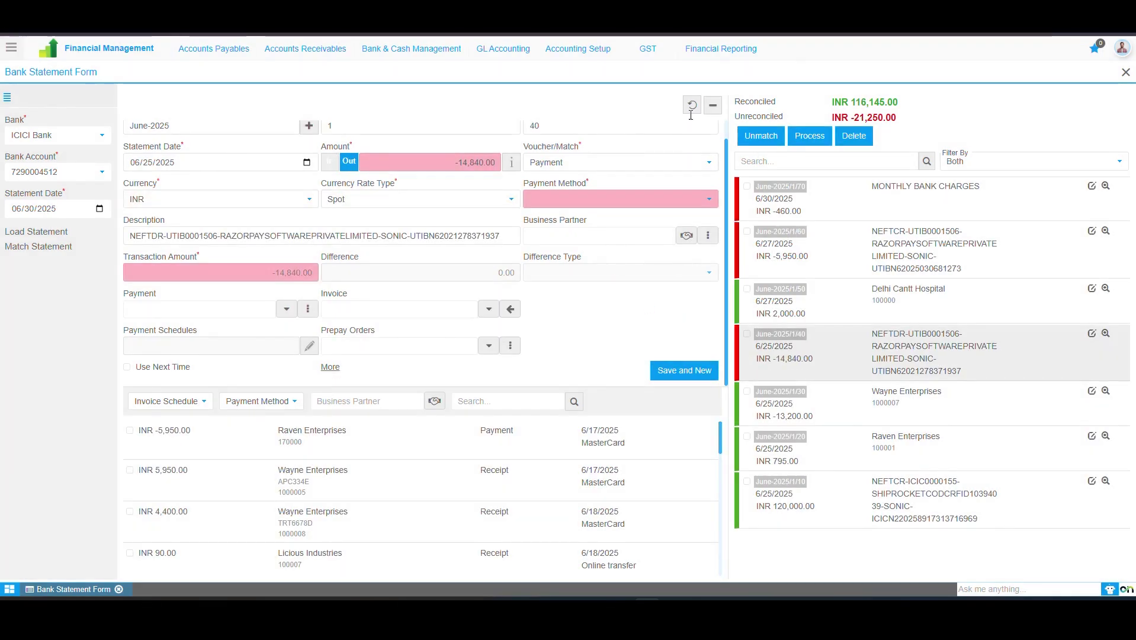
- Try to match the INR -5,950 Raven Enterprises invoice schedule to statement line June-2025/1/60
left_click(712, 105)
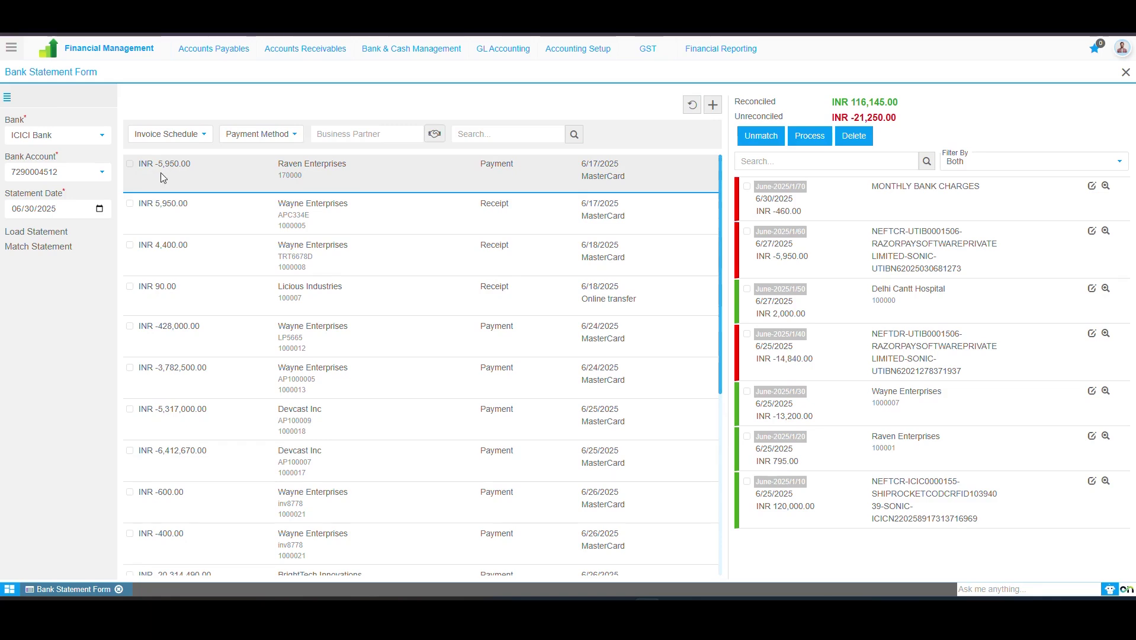
left_click_drag(162, 173, 791, 242)
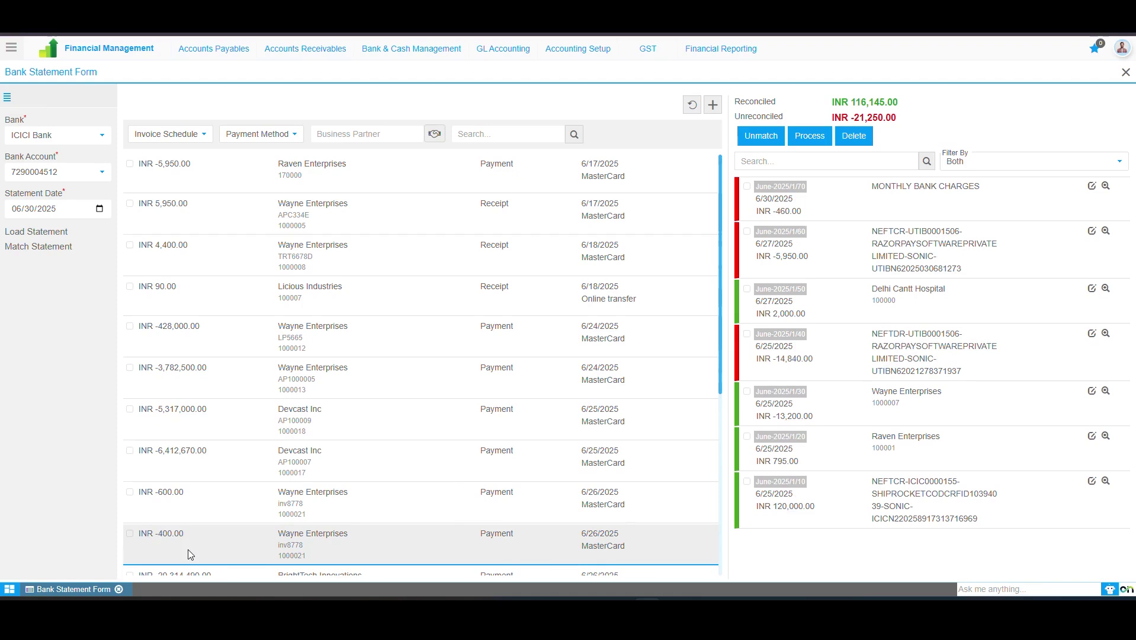
- Open statement line June-2025/1/40 for editing, keep Payment as the match type and set the payment method to Online transfer
left_click(1092, 334)
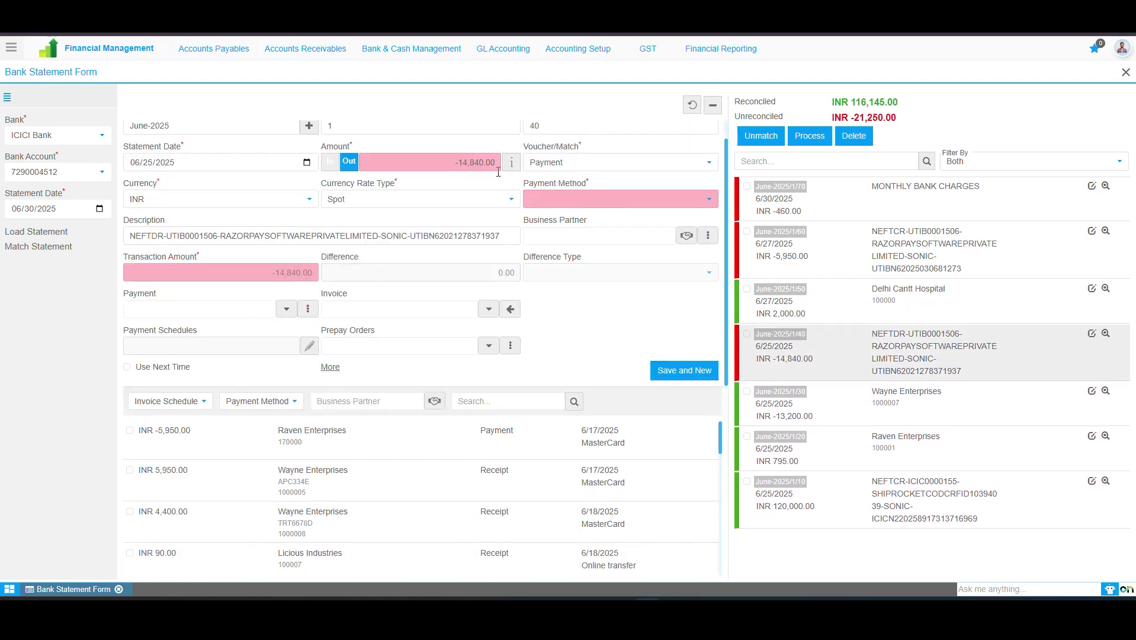
scroll(419, 162, "up", 1)
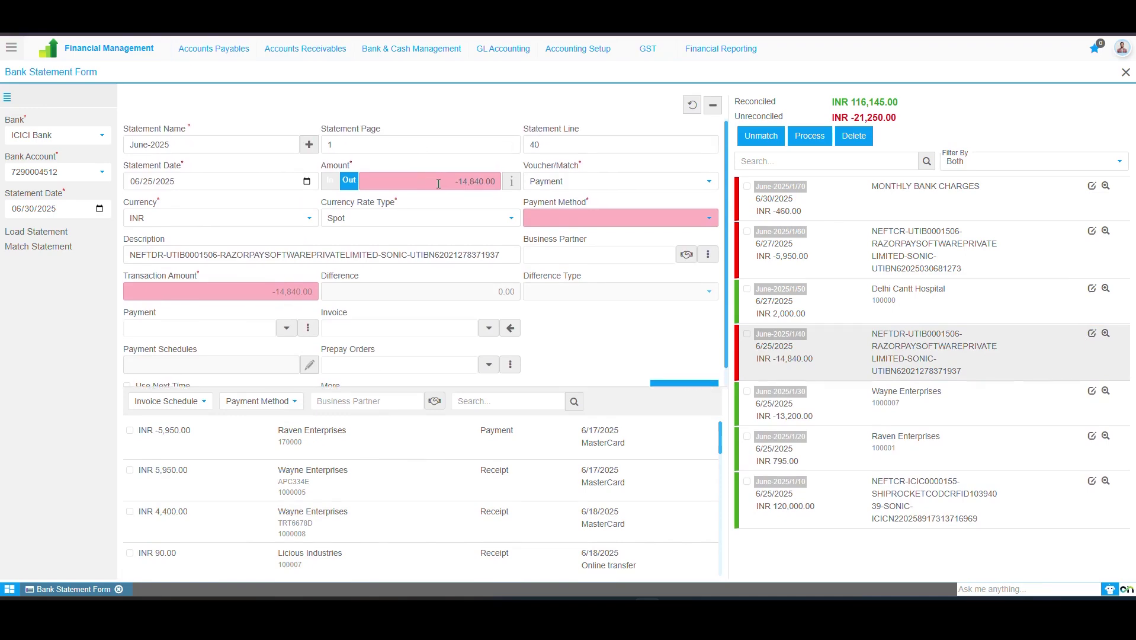
left_click(593, 181)
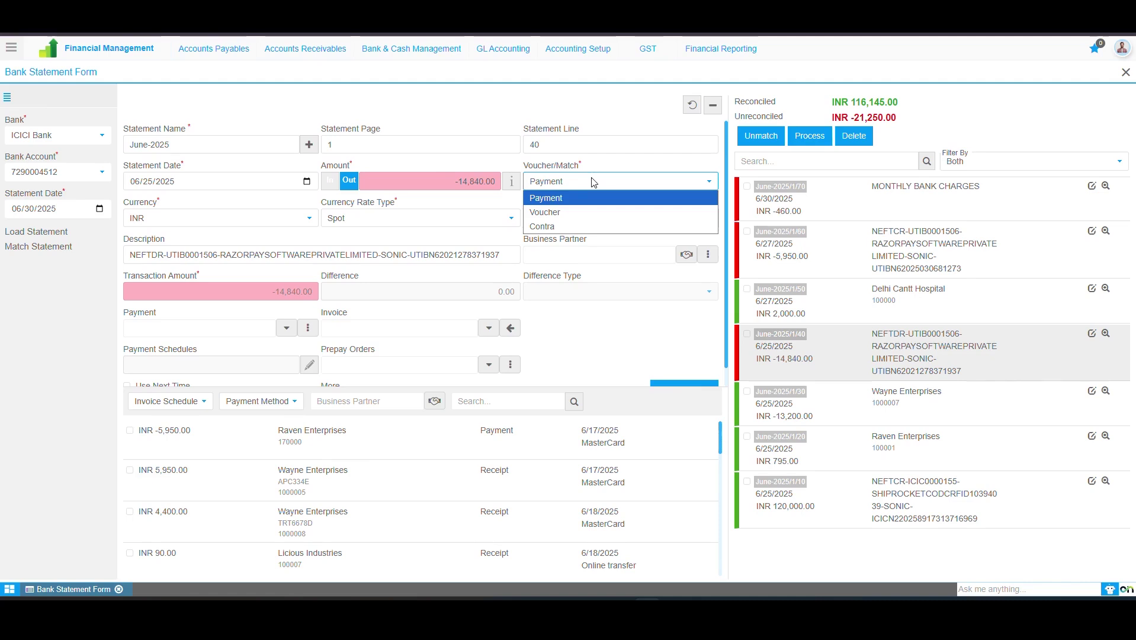
left_click(569, 197)
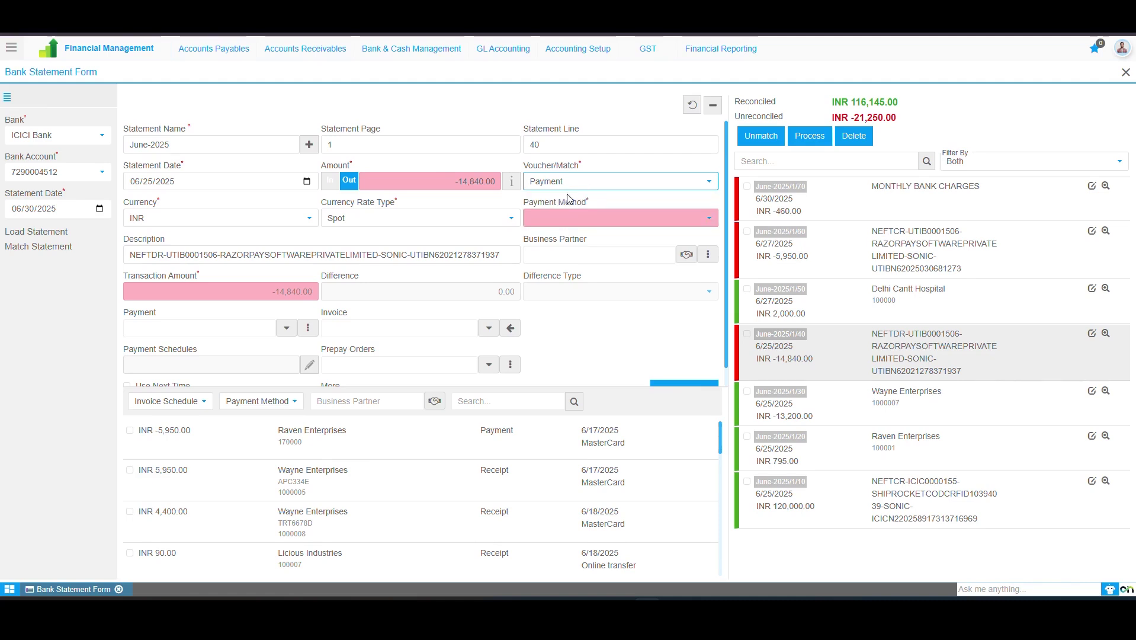
left_click(590, 215)
left_click(565, 306)
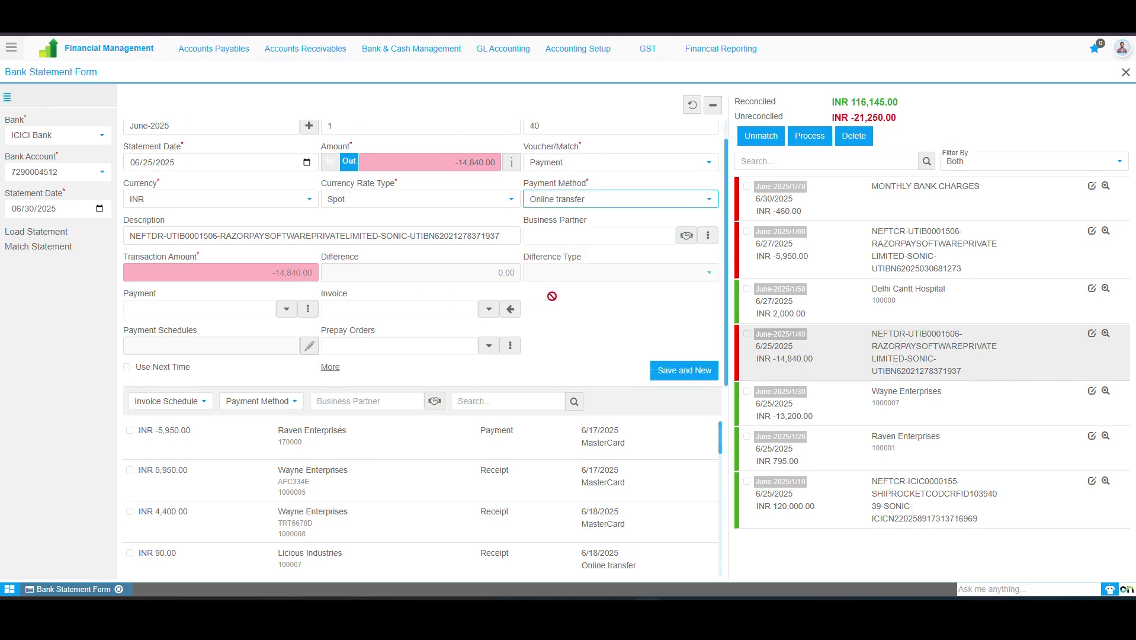
- Try the INR -5,950 Raven Enterprises invoice schedule on line June-2025/1/40, check the available difference types and abandon the edit
left_click(581, 235)
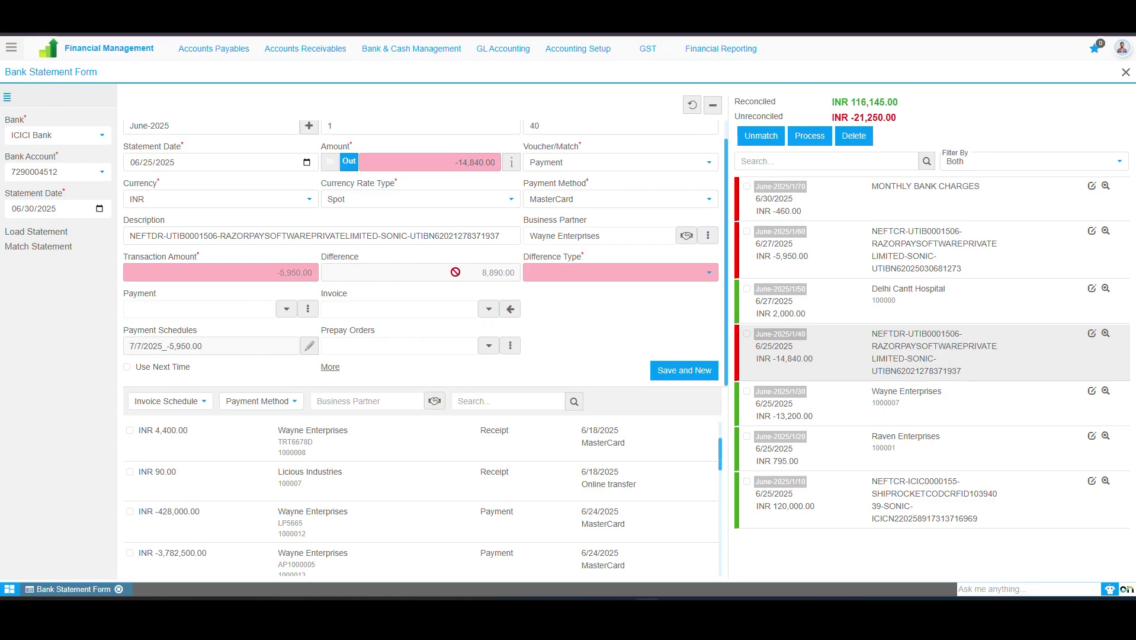
left_click_drag(455, 272, 520, 274)
left_click(553, 275)
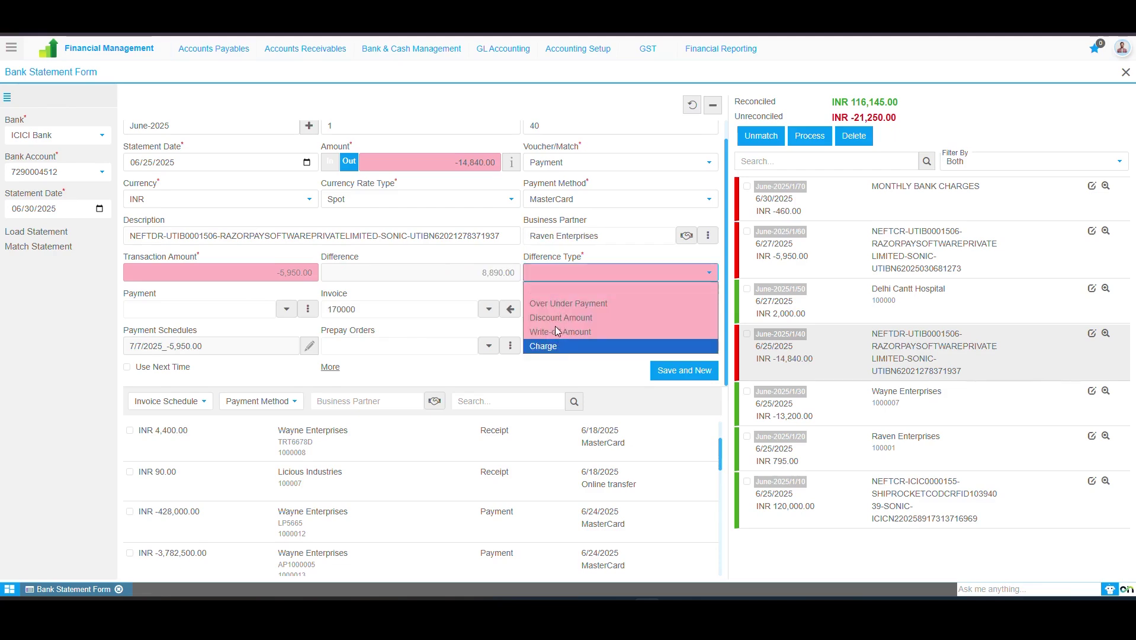
left_click(552, 276)
left_click(552, 276)
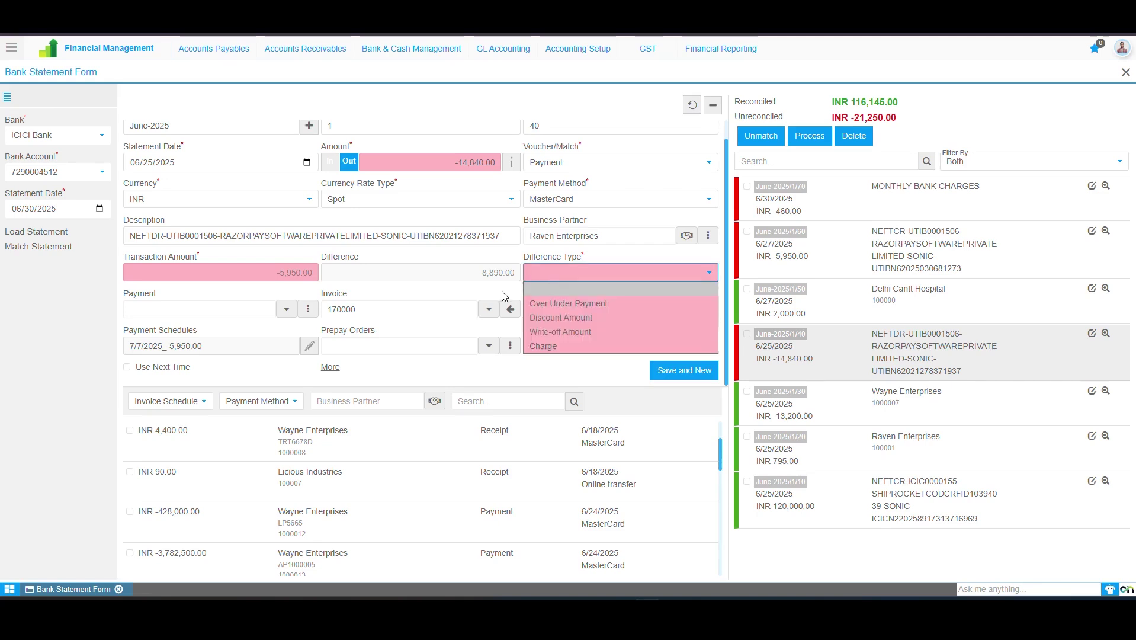
left_click(379, 286)
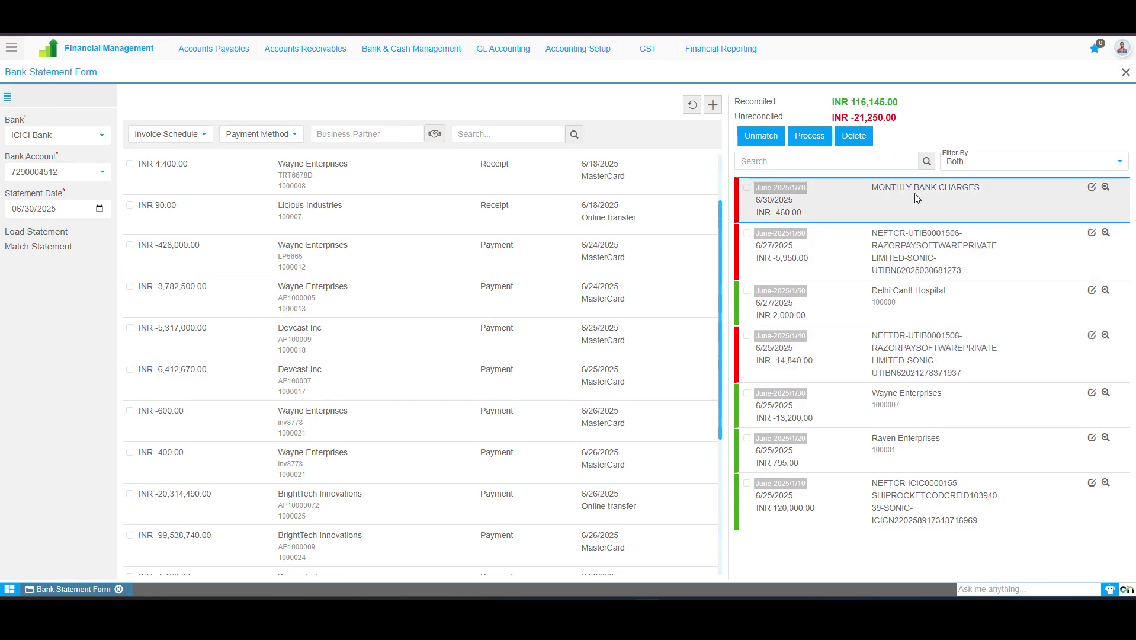
- Open the monthly bank charges line June-2025/1/70 and set it to Voucher with the Online transfer payment method
left_click(1092, 188)
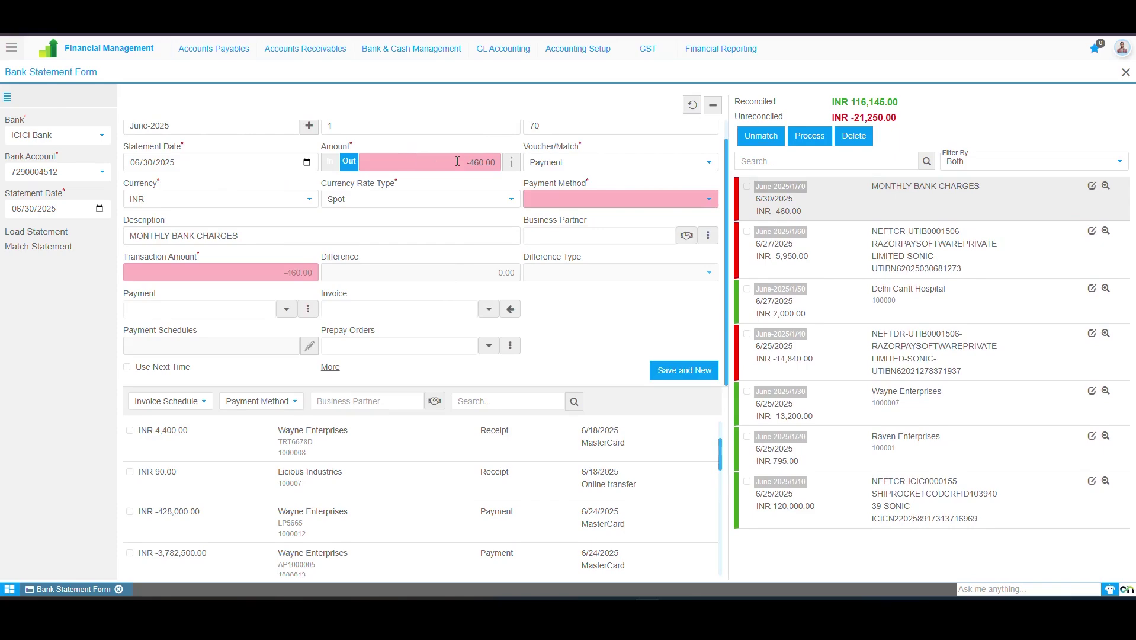
left_click(562, 163)
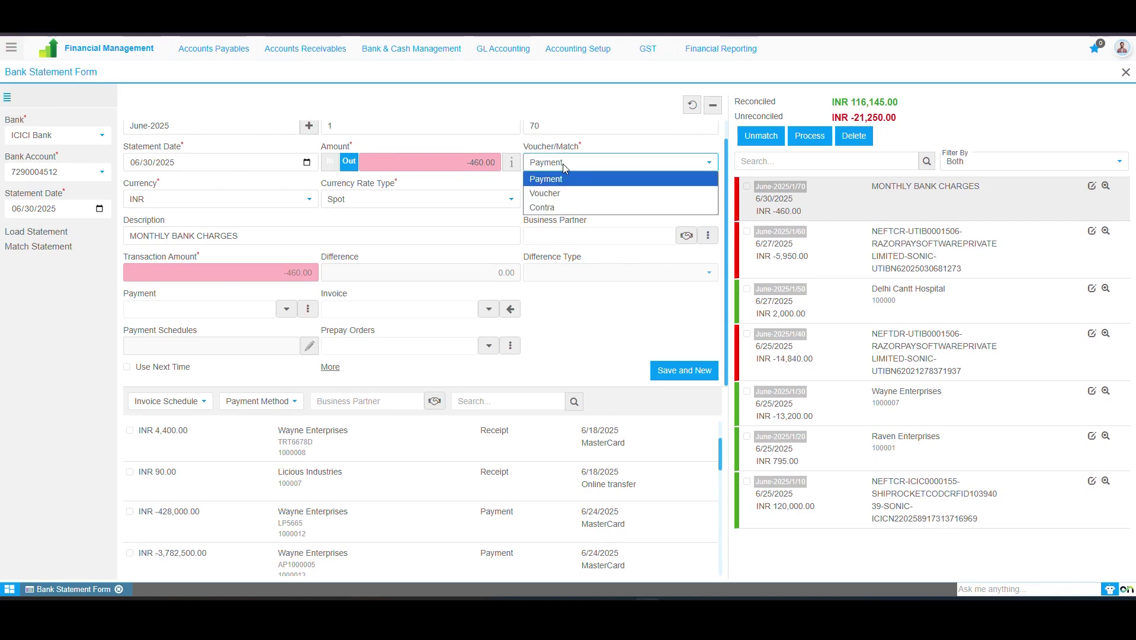
left_click(572, 195)
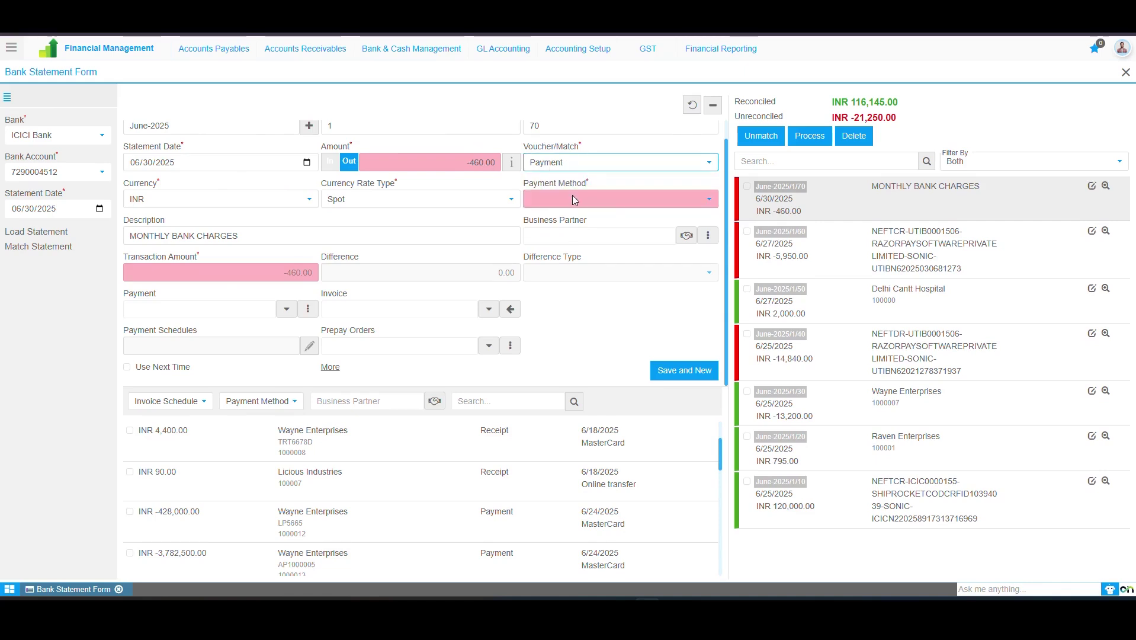
left_click(572, 195)
left_click(567, 308)
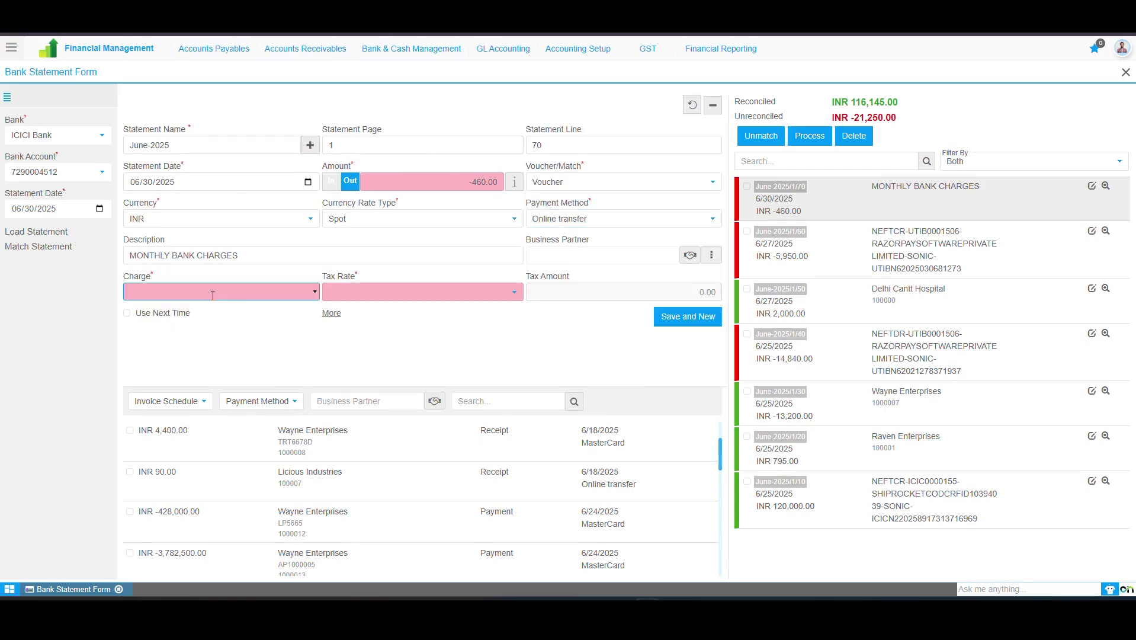
- Assign charge 1000013_Bank Charges with the Tax exempt rate to line June-2025/1/70, and switch its match type back to Payment
left_click(213, 295)
type("bank c")
key("Down")
key("Return")
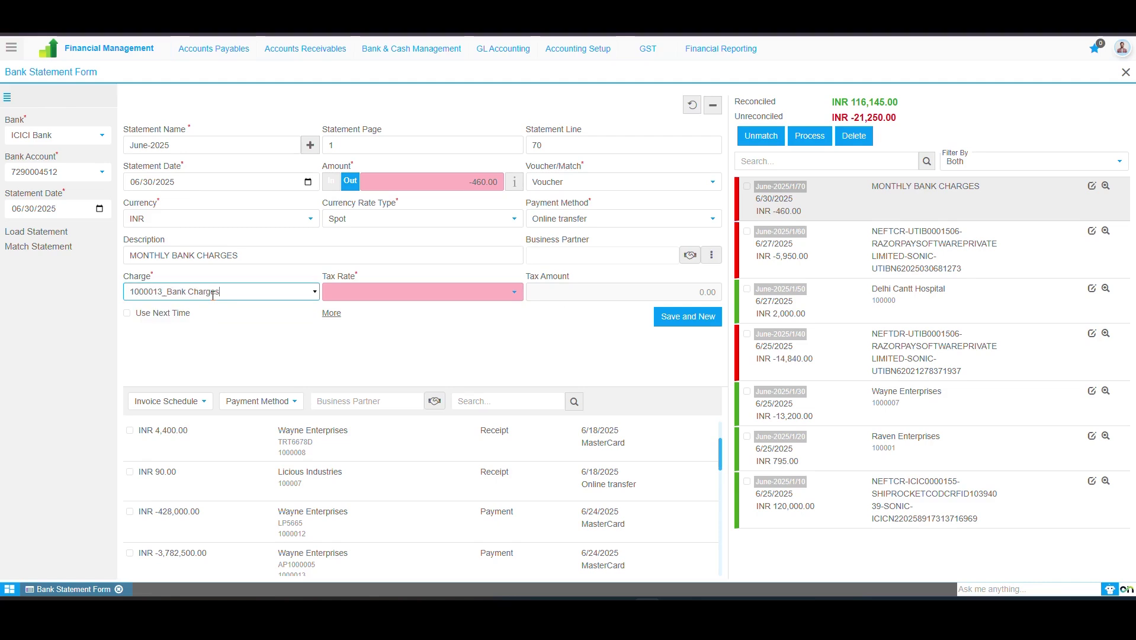
left_click(361, 292)
left_click(356, 403)
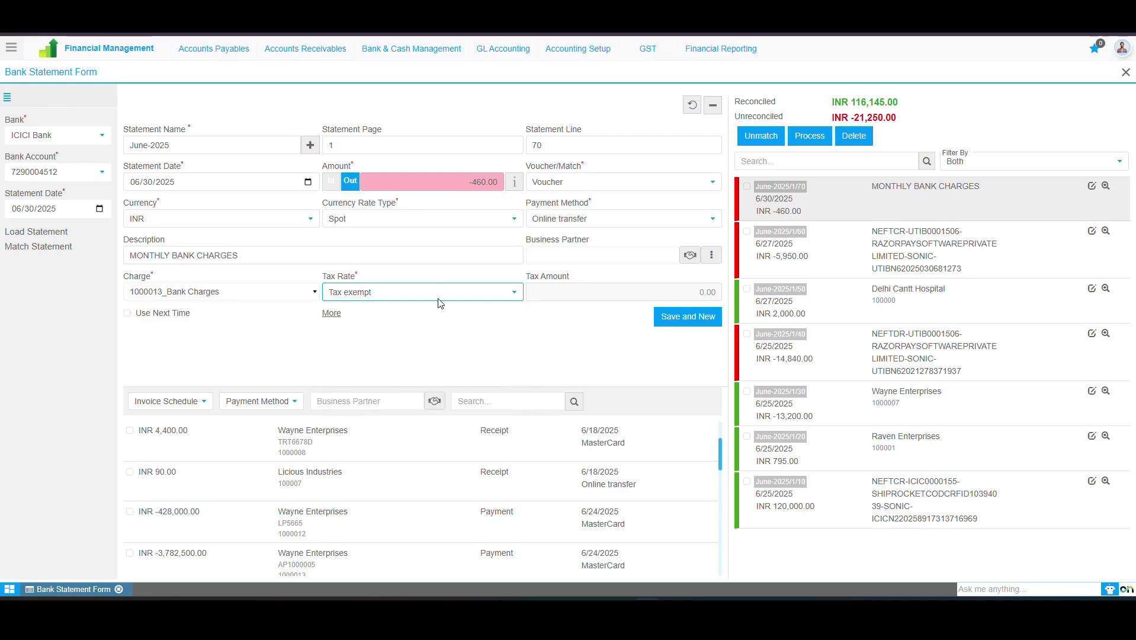
left_click(556, 187)
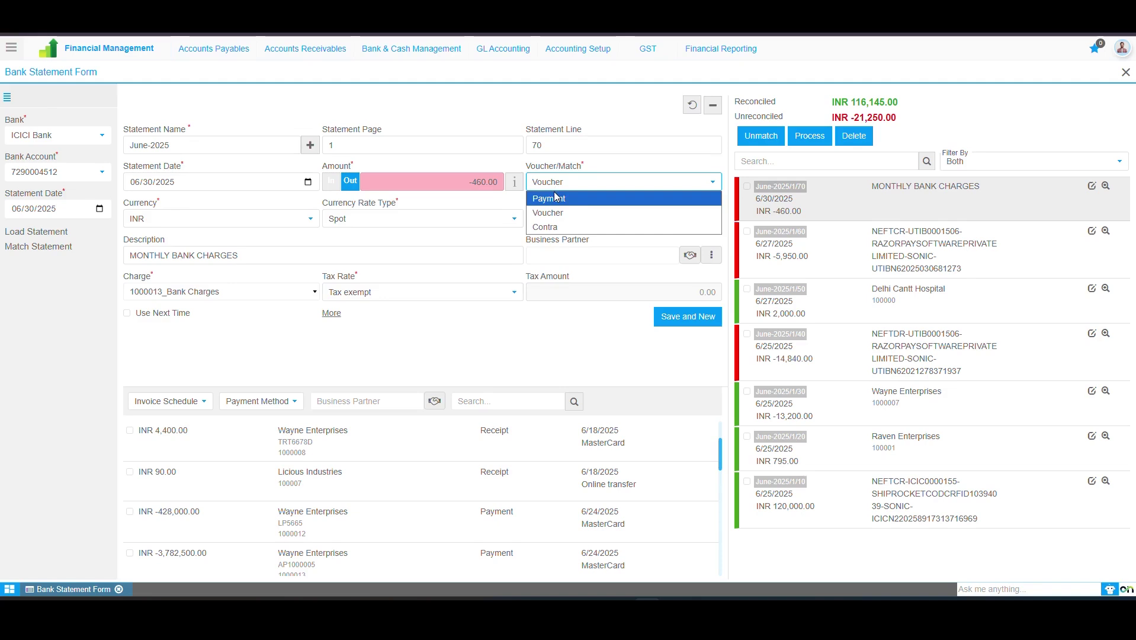
left_click(554, 197)
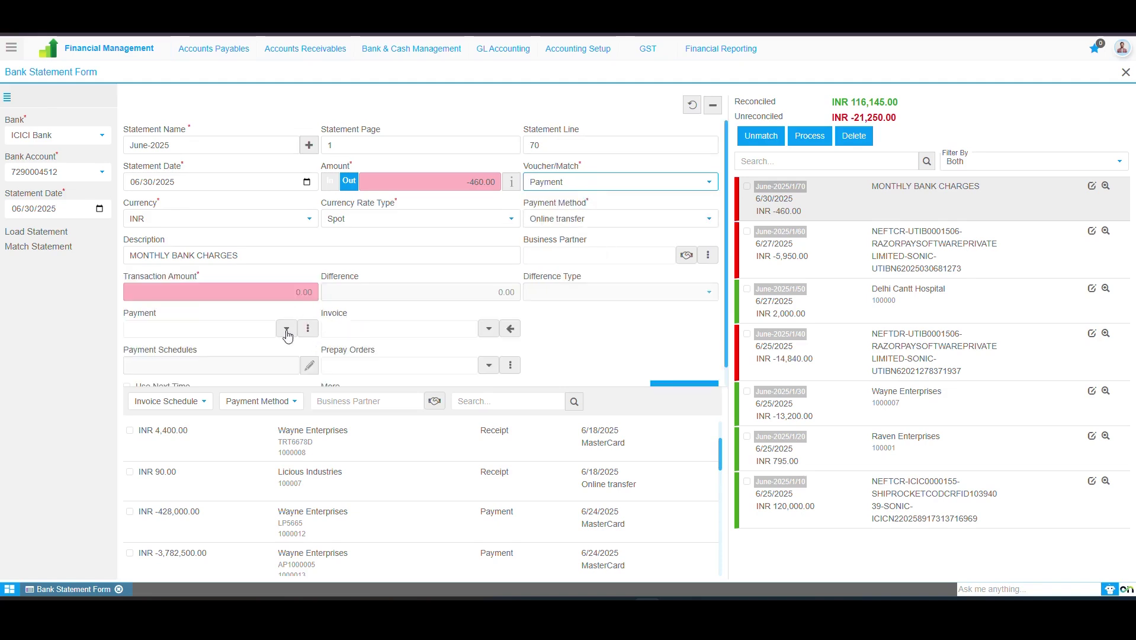
- Set line June-2025/1/70 to Voucher with charge 1000013_Bank Charges and the Tax exempt rate, and save the record
left_click(564, 183)
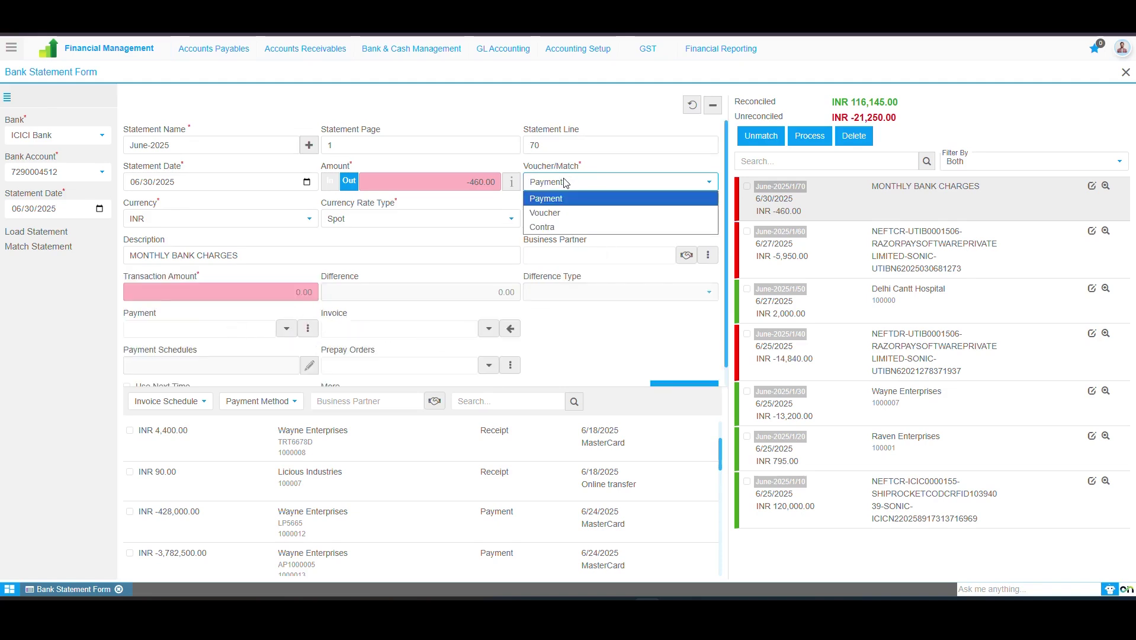
left_click(545, 212)
left_click(275, 291)
type("bank")
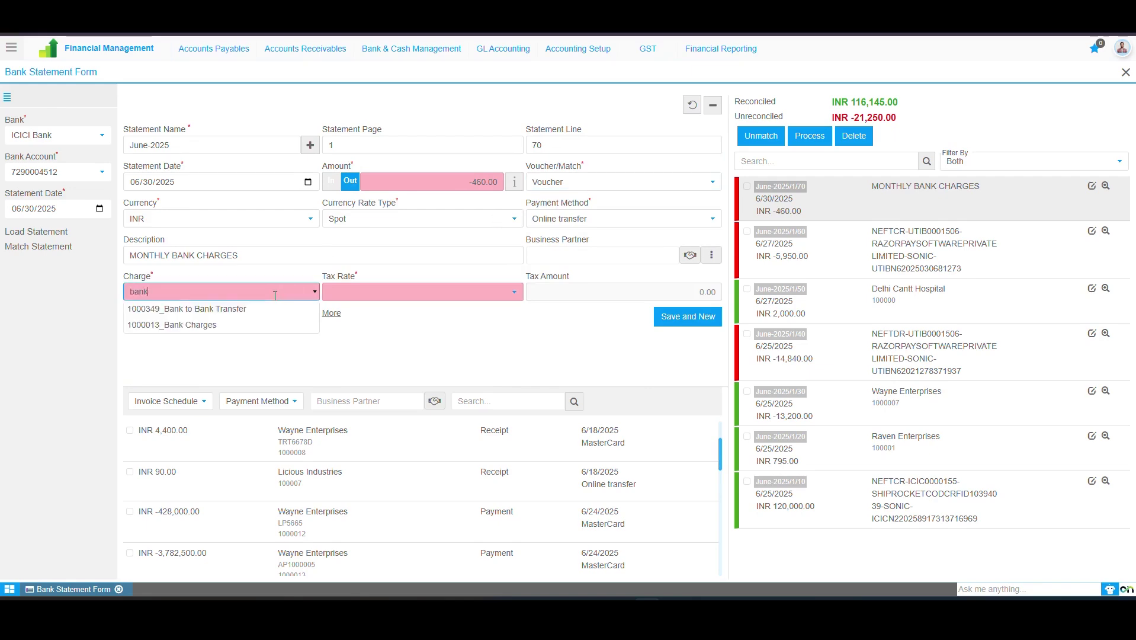
key("Down")
key("Down")
key("Return")
left_click(358, 292)
left_click(355, 409)
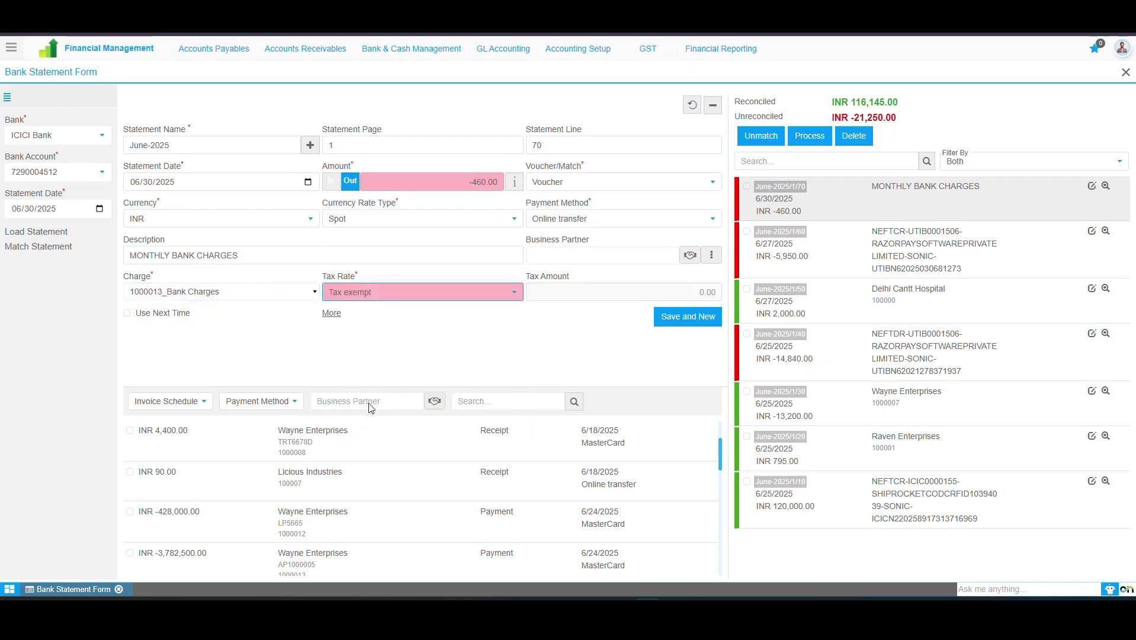
left_click(687, 317)
left_click(713, 105)
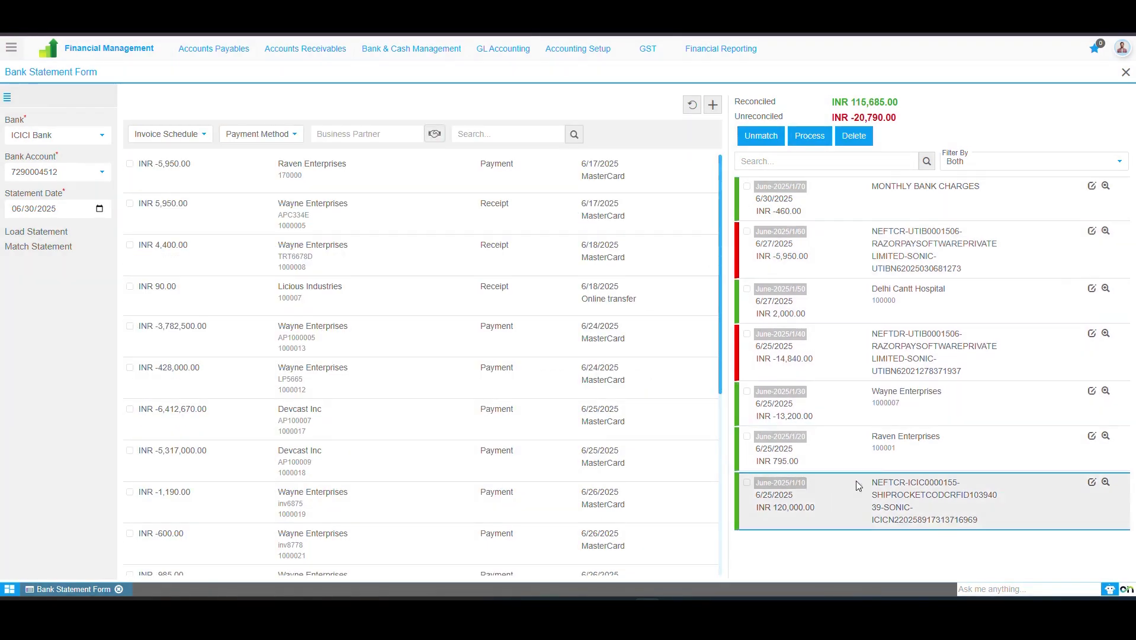
- Start a new June-2025 statement line 80 as an incoming INR 1,000 Voucher with the Online transfer payment method
left_click(713, 105)
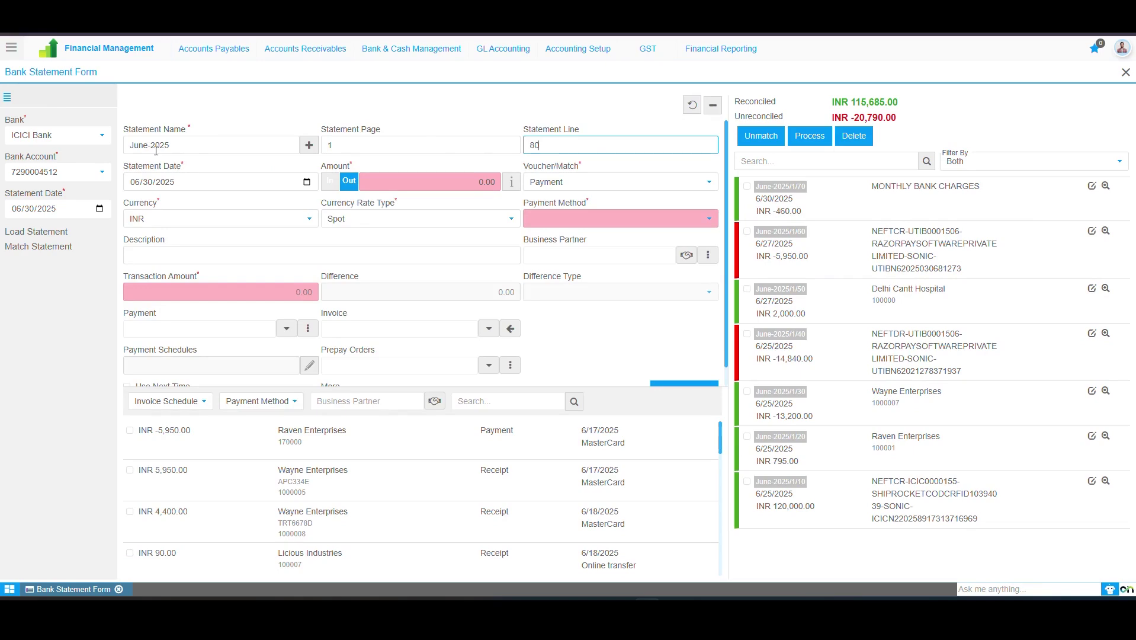
left_click(427, 180)
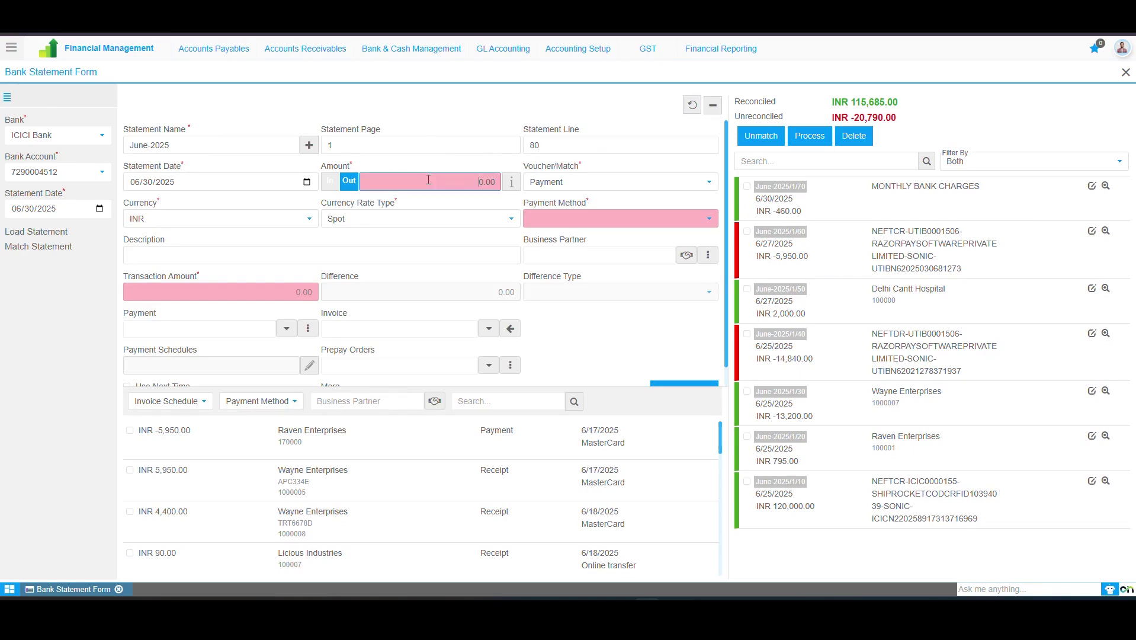
type("1000")
left_click(423, 199)
left_click_drag(460, 183, 493, 203)
left_click(542, 182)
left_click(543, 212)
left_click(331, 181)
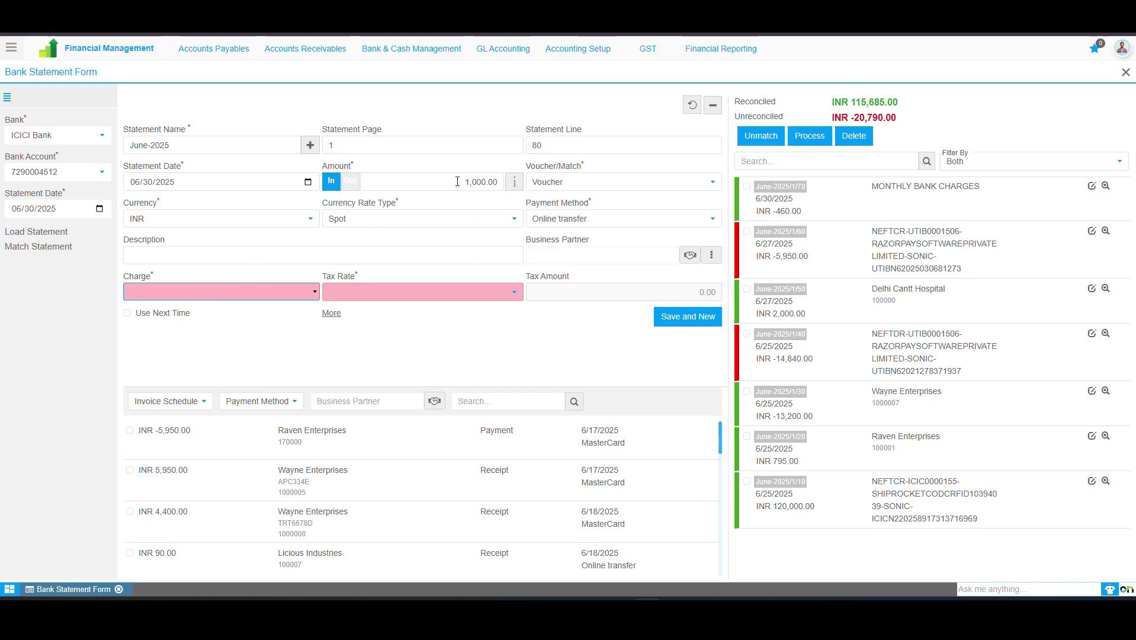
- Assign charge 1000004_Rent with the Tax exempt rate to line 80, describe it as "Rent Received" and save the record
left_click(244, 295)
left_click(198, 515)
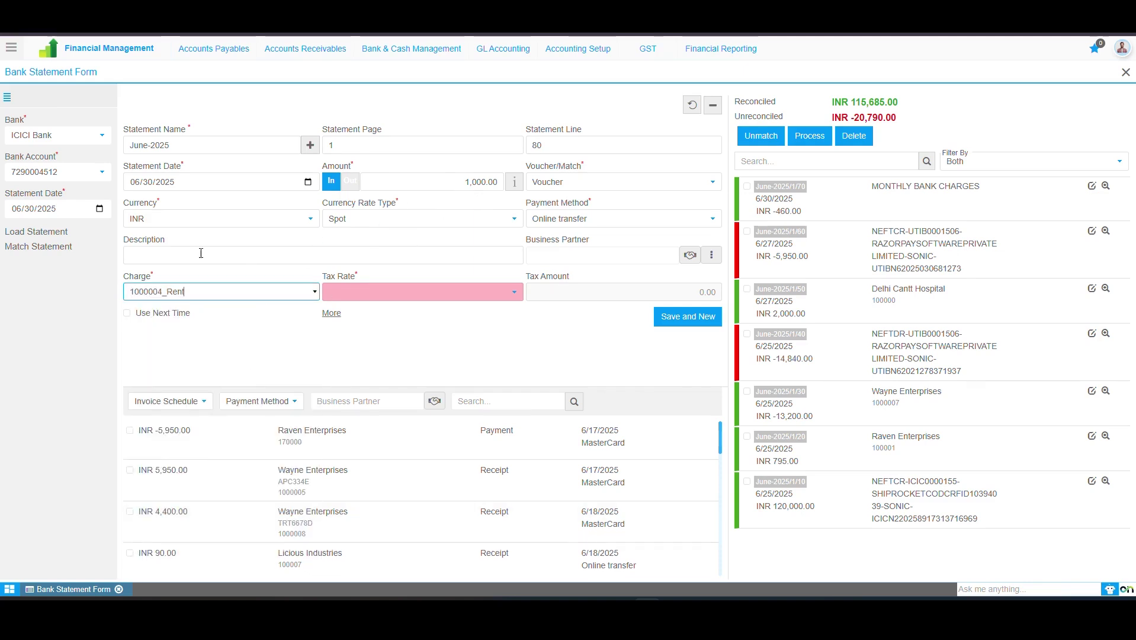
left_click(349, 302)
left_click(352, 409)
left_click(278, 255)
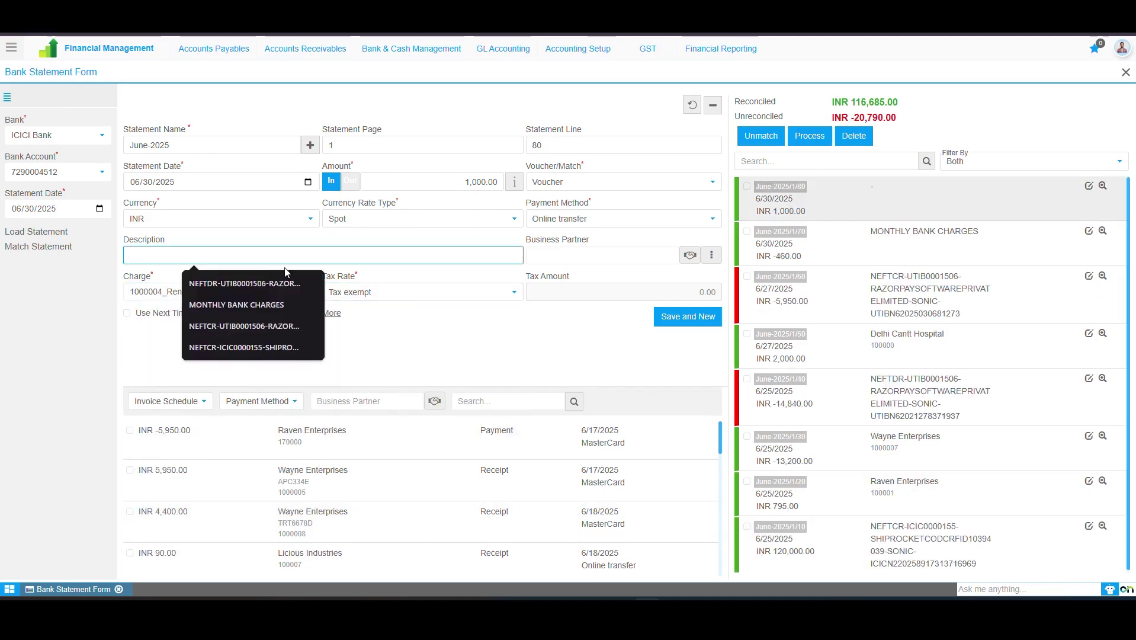
type("Rent Received")
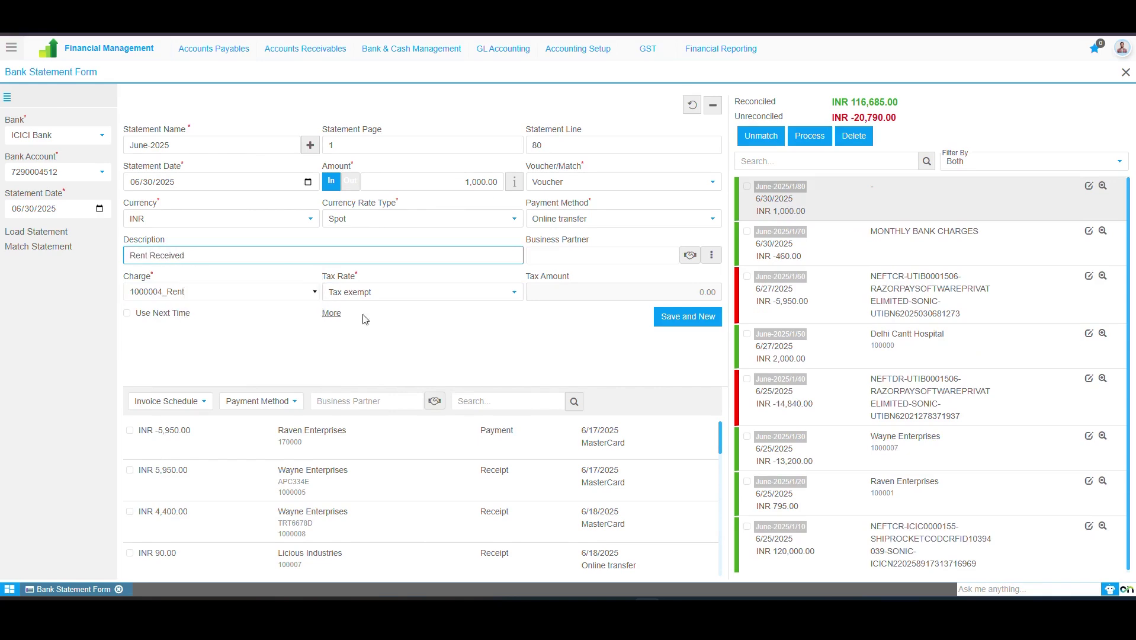
left_click(688, 317)
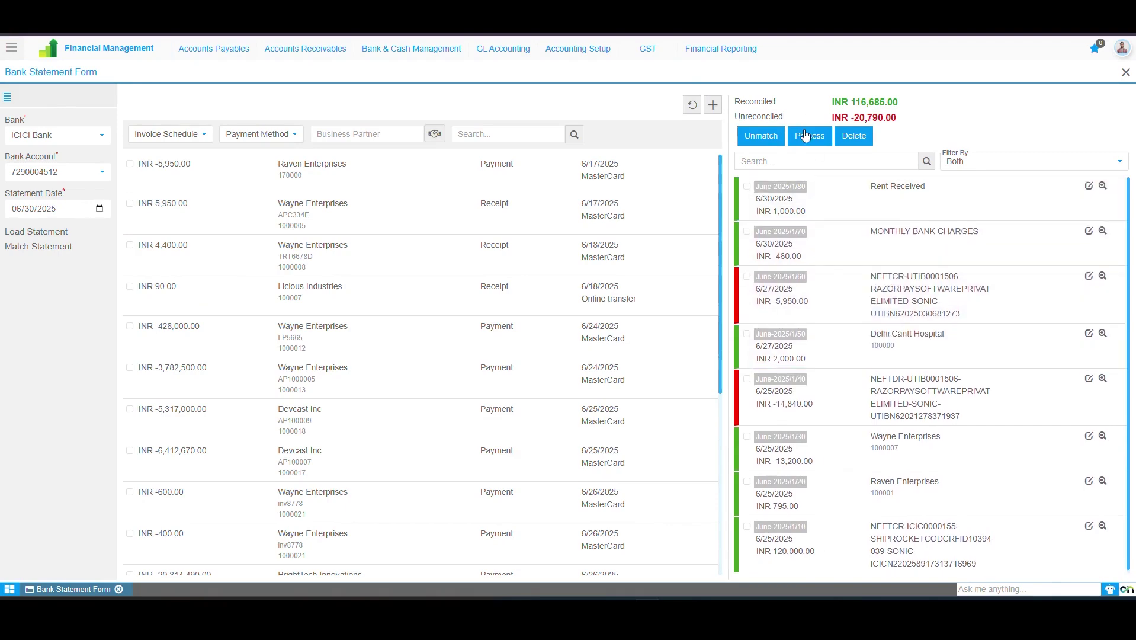
- Delete the unreconciled statement lines June-2025/1/60 and June-2025/1/40
left_click(747, 277)
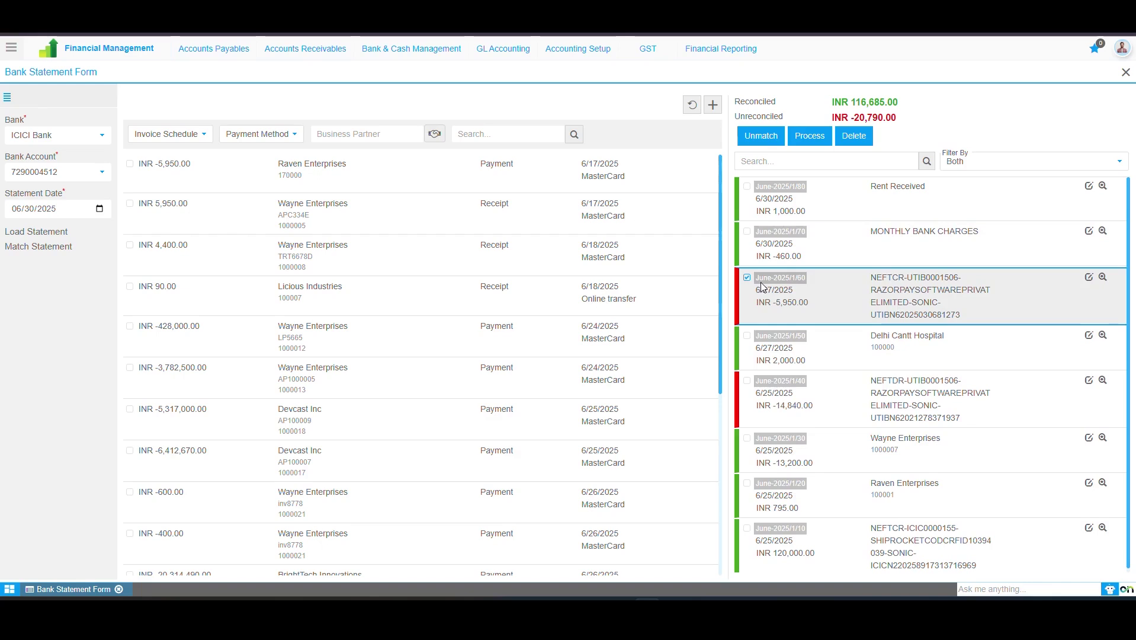
left_click(747, 380)
left_click(853, 136)
left_click(563, 332)
left_click(647, 298)
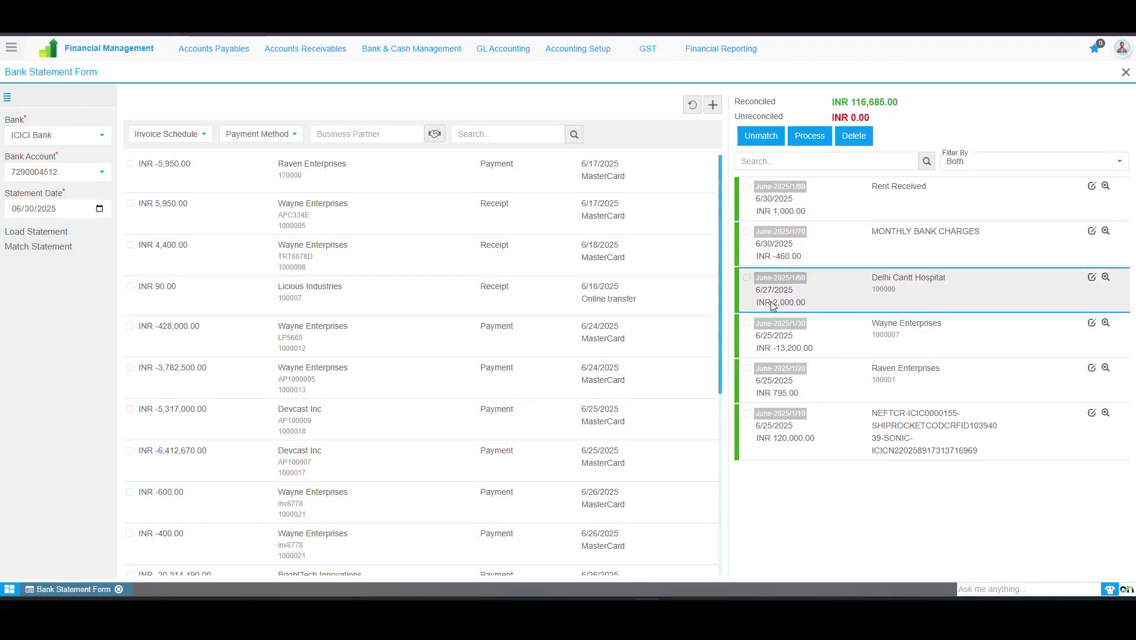